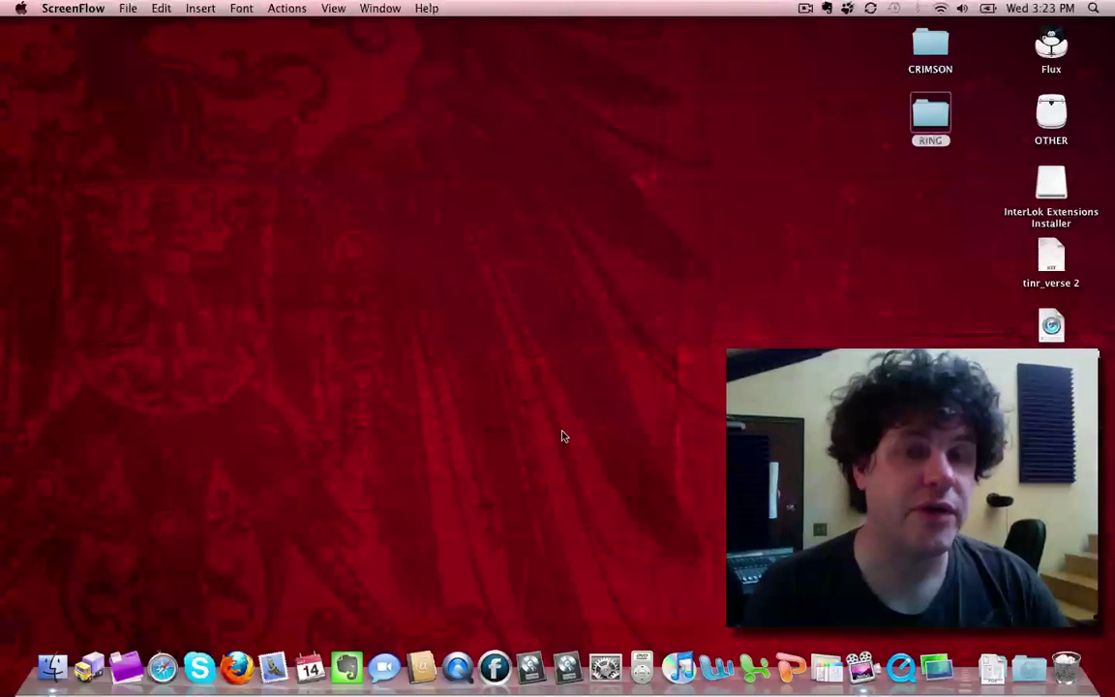
# - Launch Audio MIDI Setup from the Apple menu's Recent Items
pyautogui.click(16, 9)
pyautogui.moveTo(59, 121)
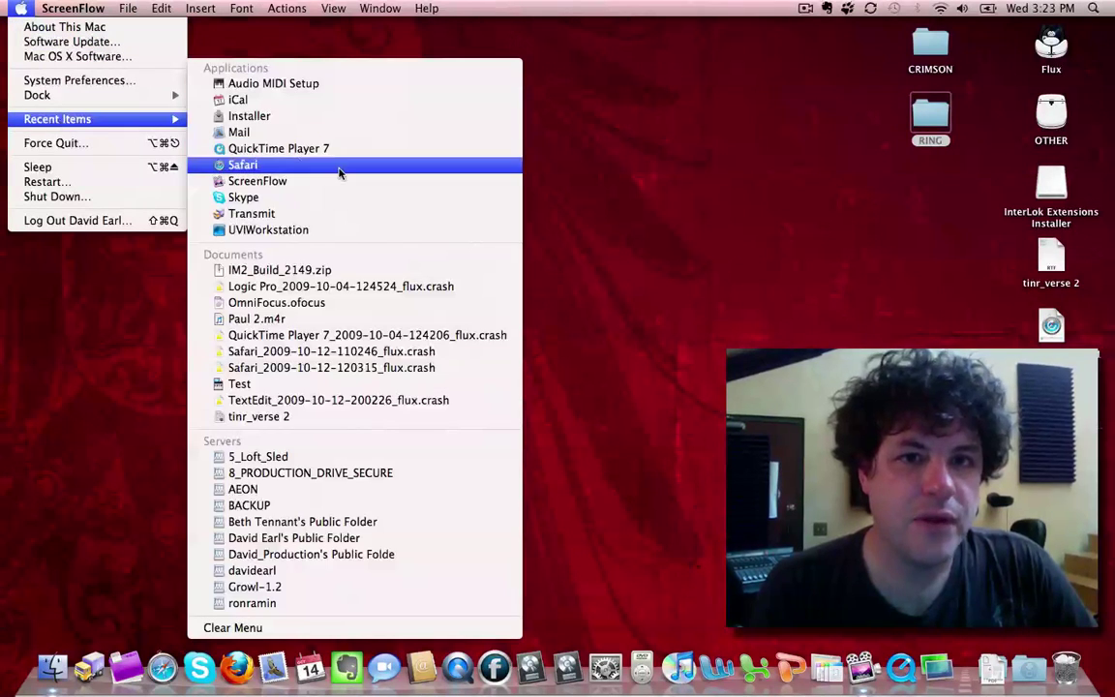
pyautogui.click(324, 84)
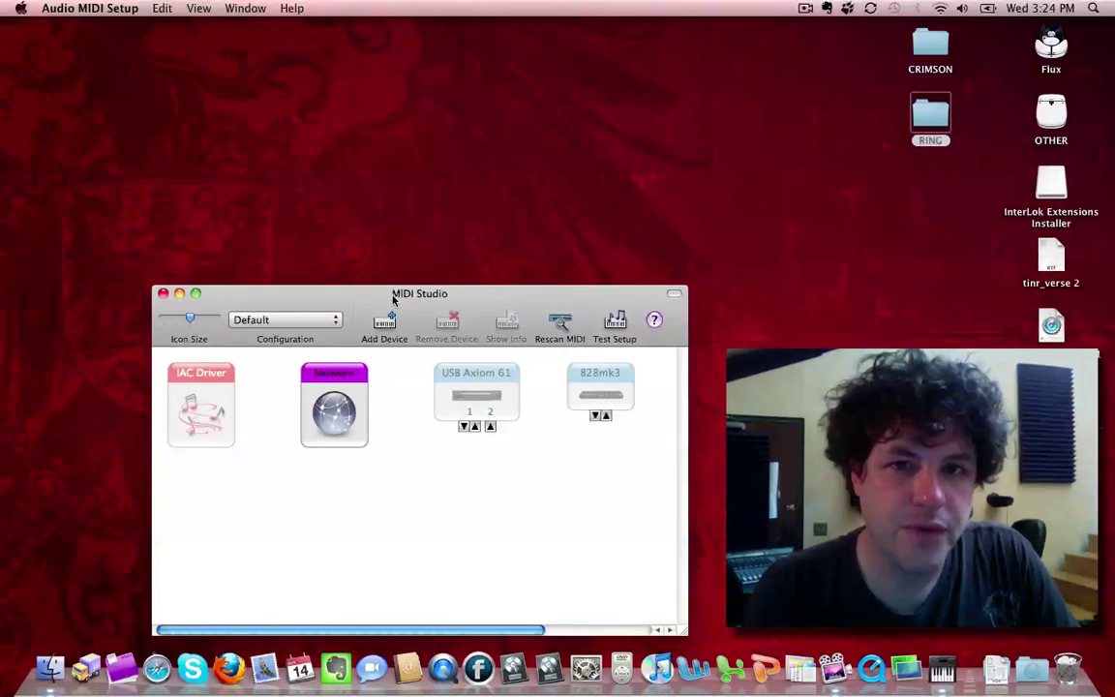
# - Open the IAC Driver's properties from the MIDI Studio window
pyautogui.moveTo(393, 294); pyautogui.dragTo(543, 25)
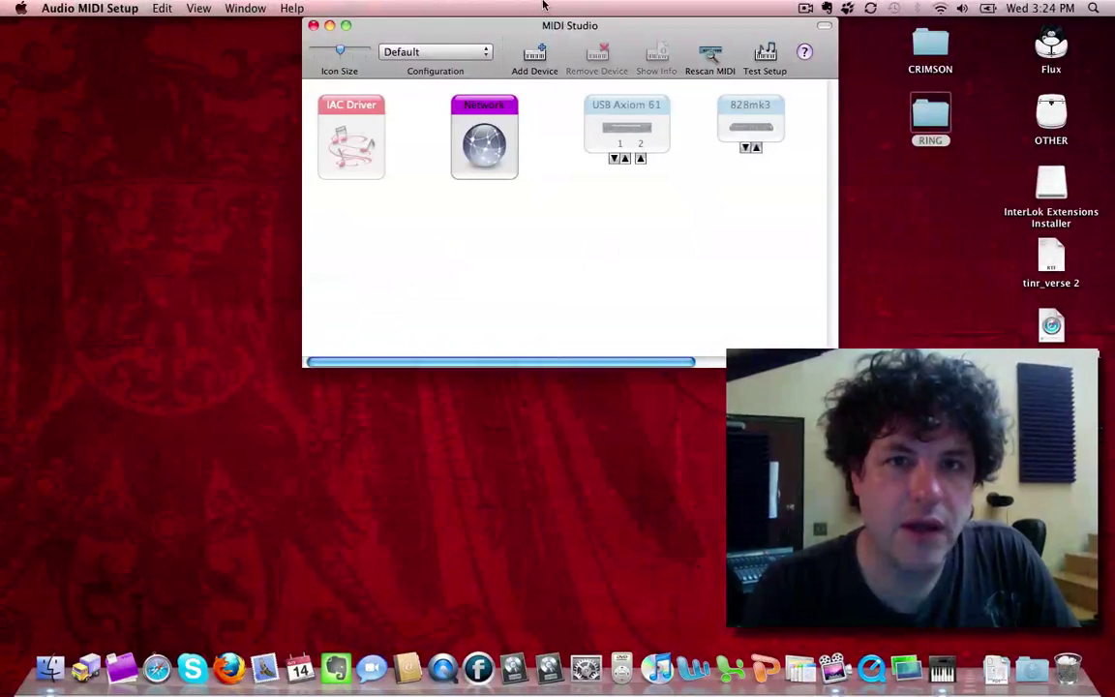
pyautogui.doubleClick(340, 168)
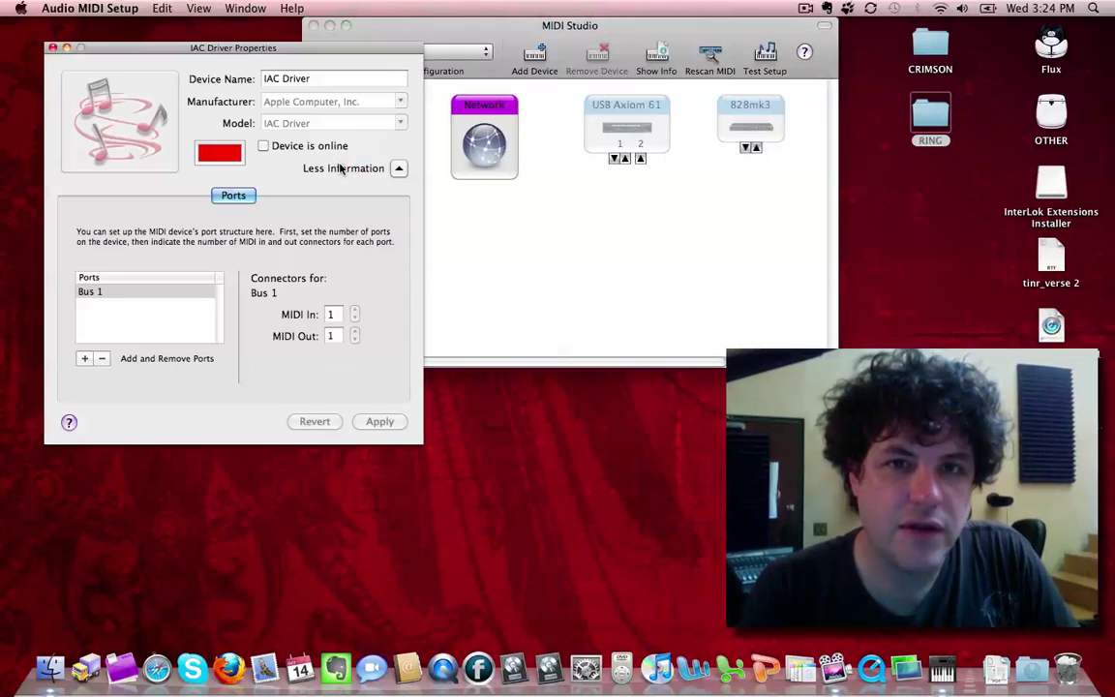
pyautogui.moveTo(261, 53); pyautogui.dragTo(576, 72)
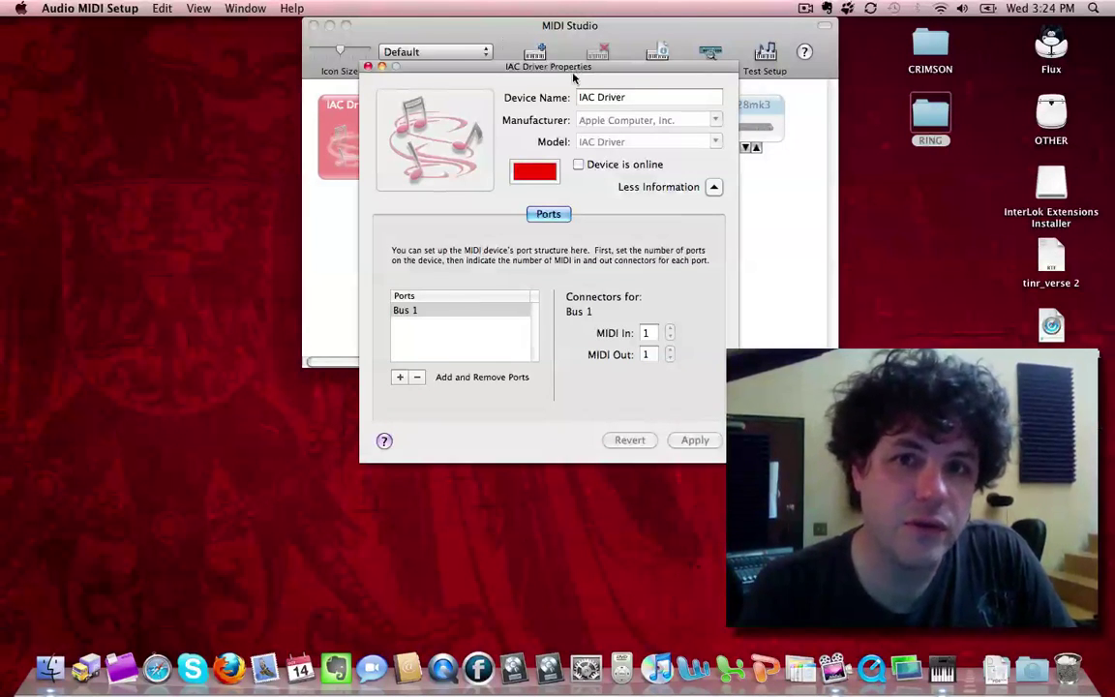
# - Set the IAC Driver online, rename Bus 1 to 'UVI - IAC', and close its properties
pyautogui.click(578, 166)
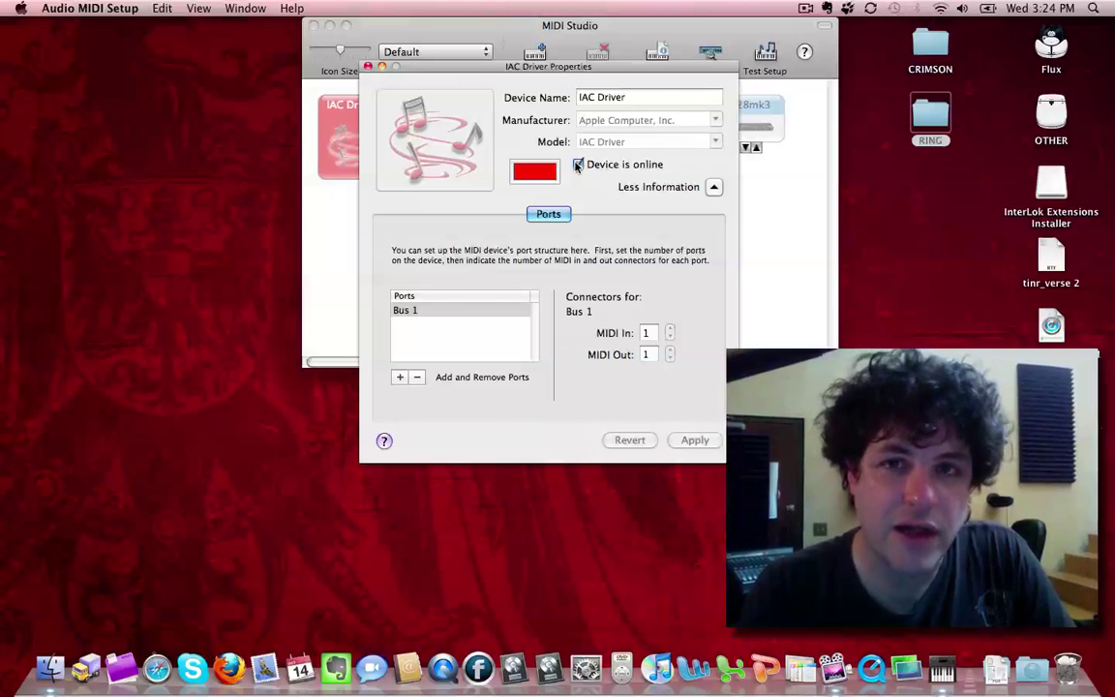
pyautogui.click(414, 312)
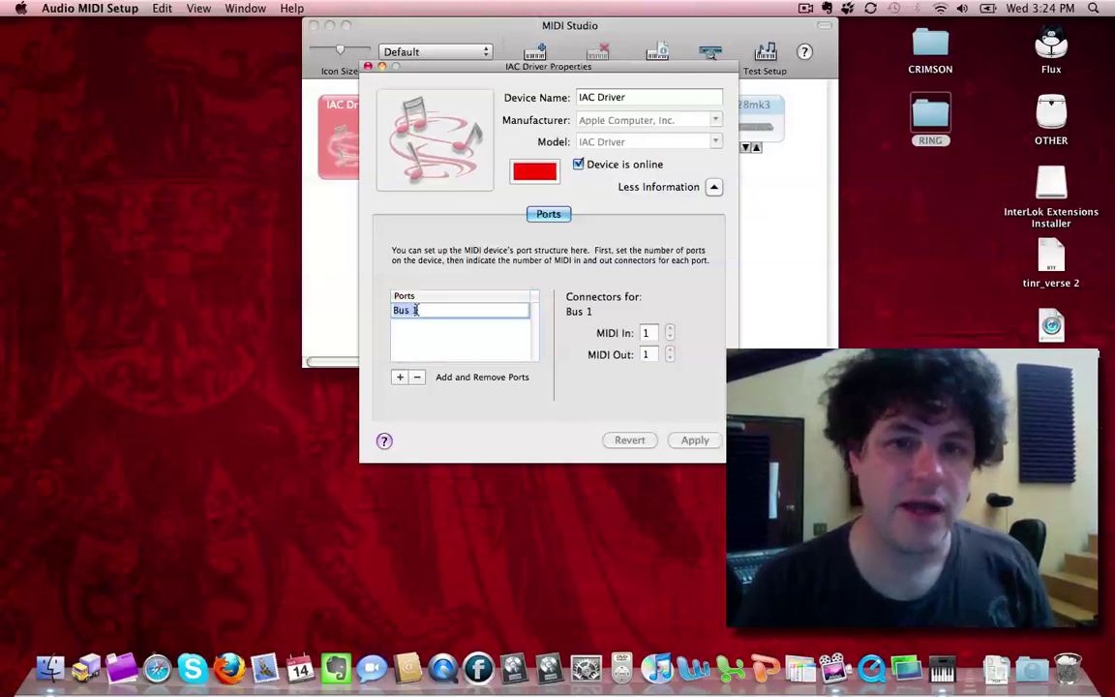
pyautogui.write('UVI')
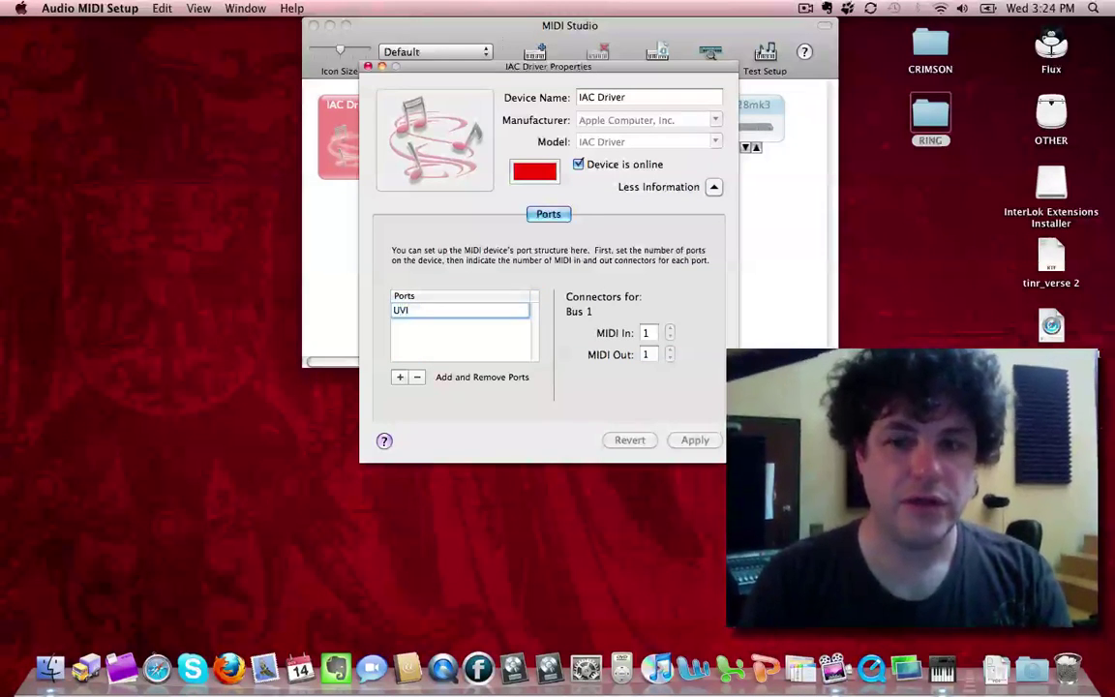
pyautogui.write(' - IAC')
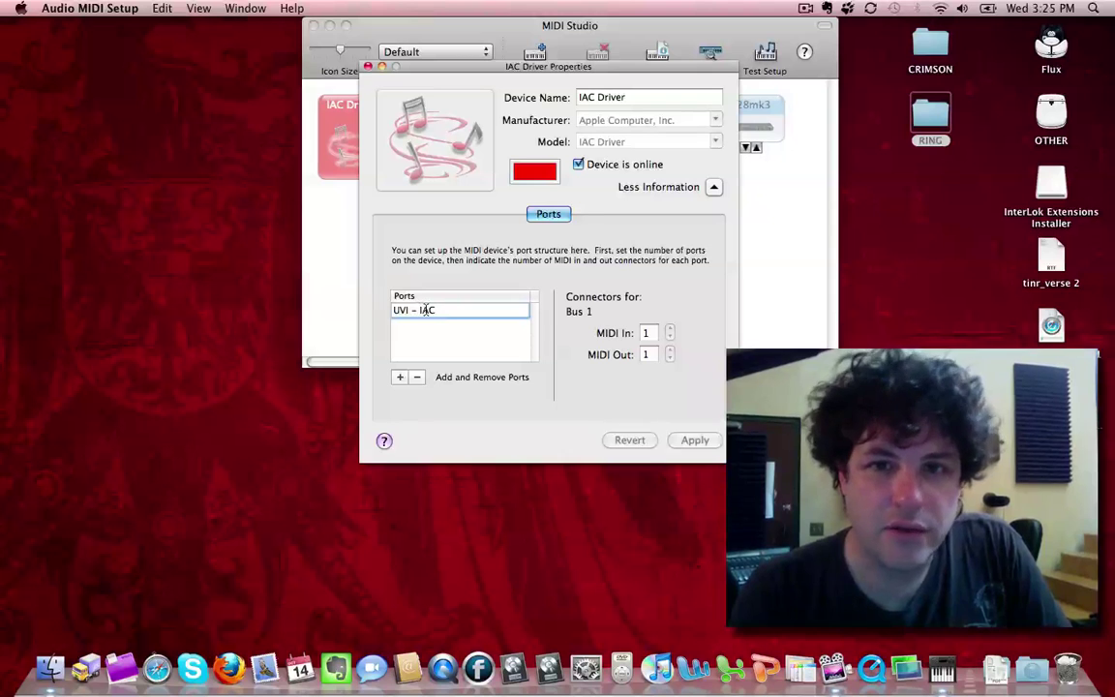
pyautogui.press('Return')
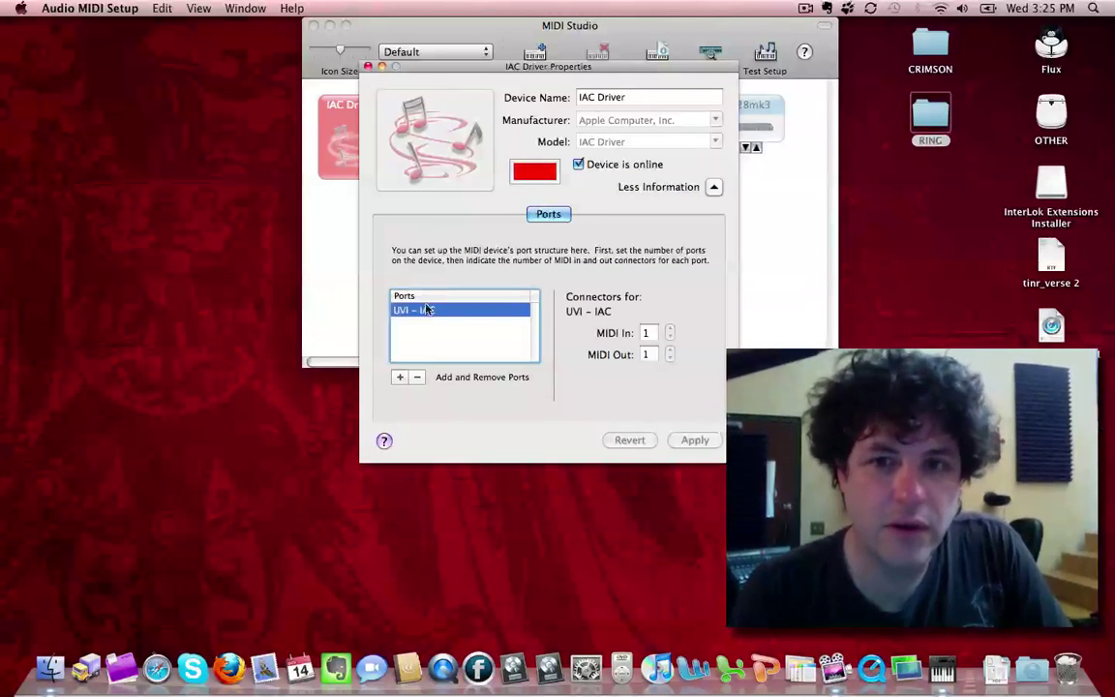
pyautogui.press('super+w')
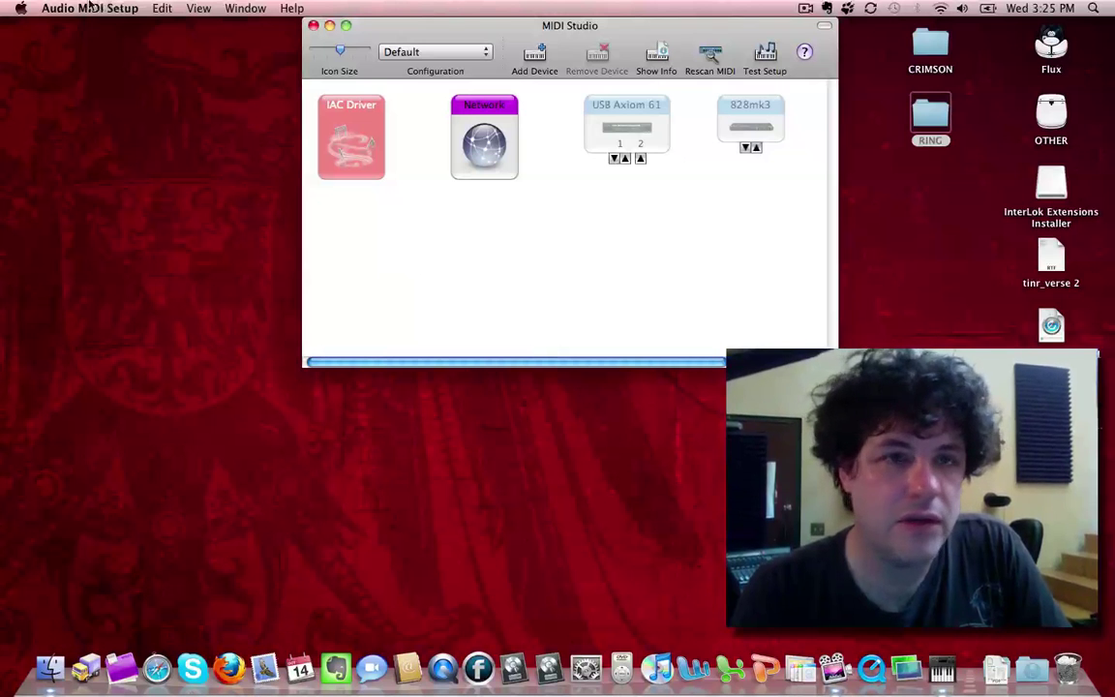
# - Launch UVI Workstation from the Apple menu's Recent Items
pyautogui.click(20, 7)
pyautogui.moveTo(58, 119)
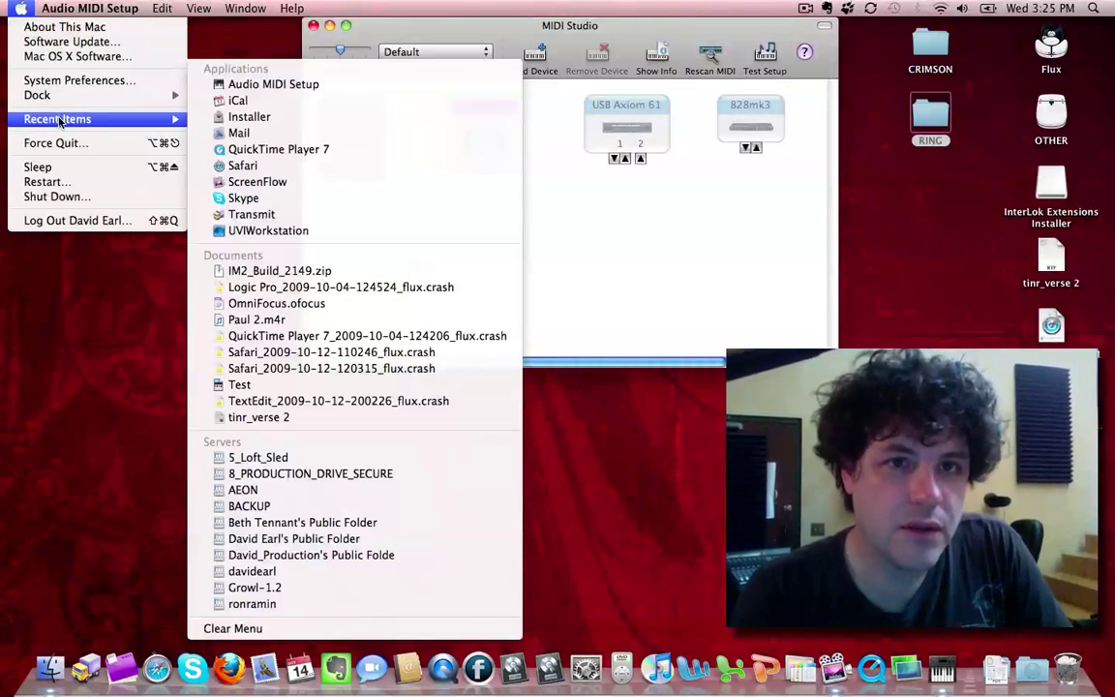
pyautogui.click(281, 230)
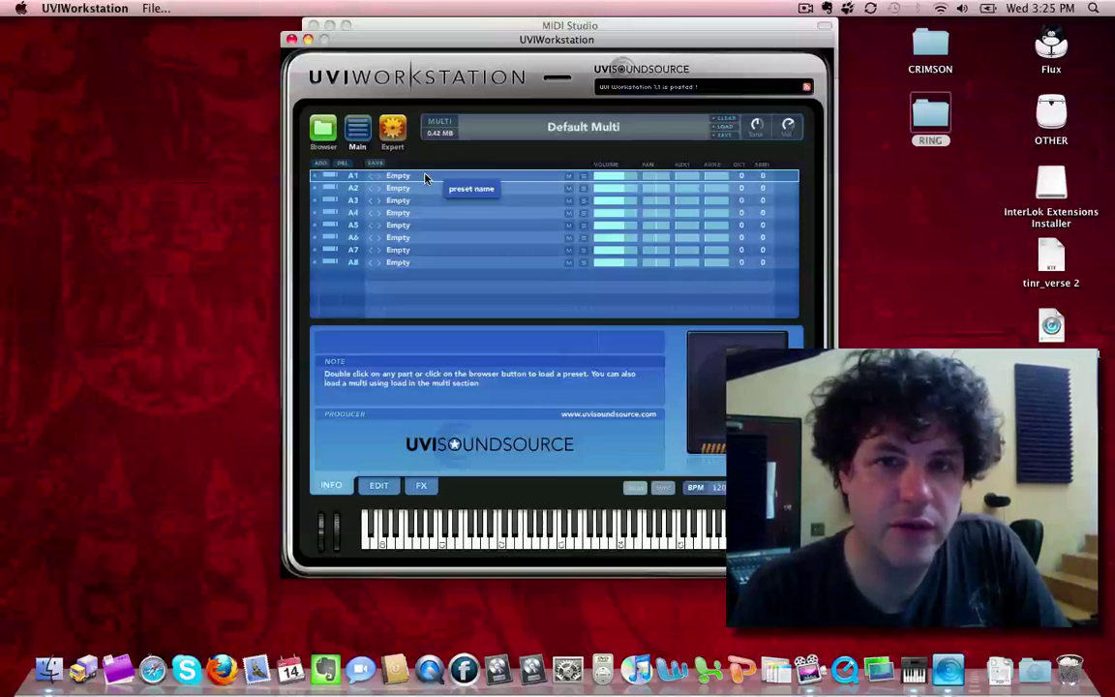
# - Browse to Soundbanks > UVI Tutorial Set > UVI Presets in the preset browser
pyautogui.doubleClick(424, 177)
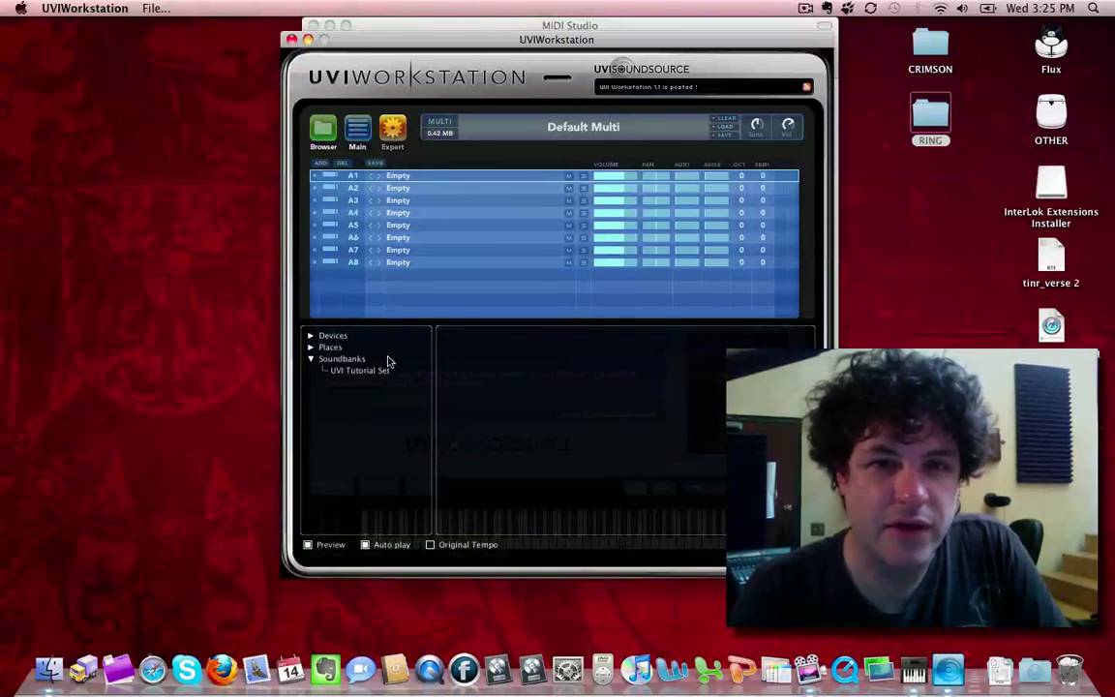
pyautogui.click(382, 372)
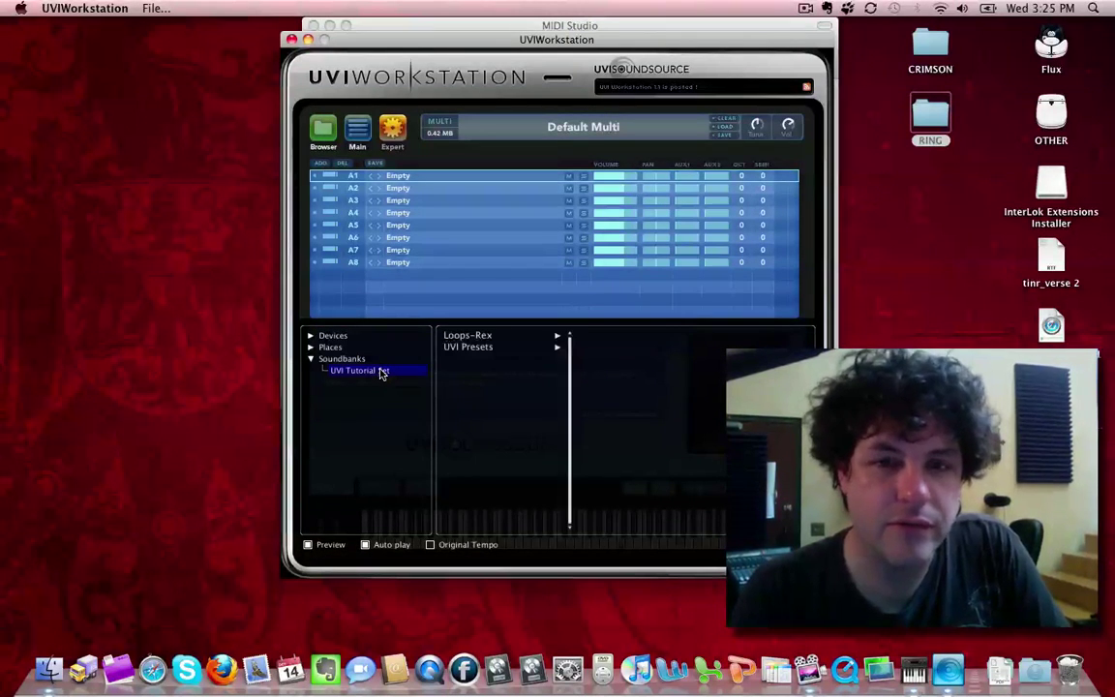
pyautogui.click(484, 349)
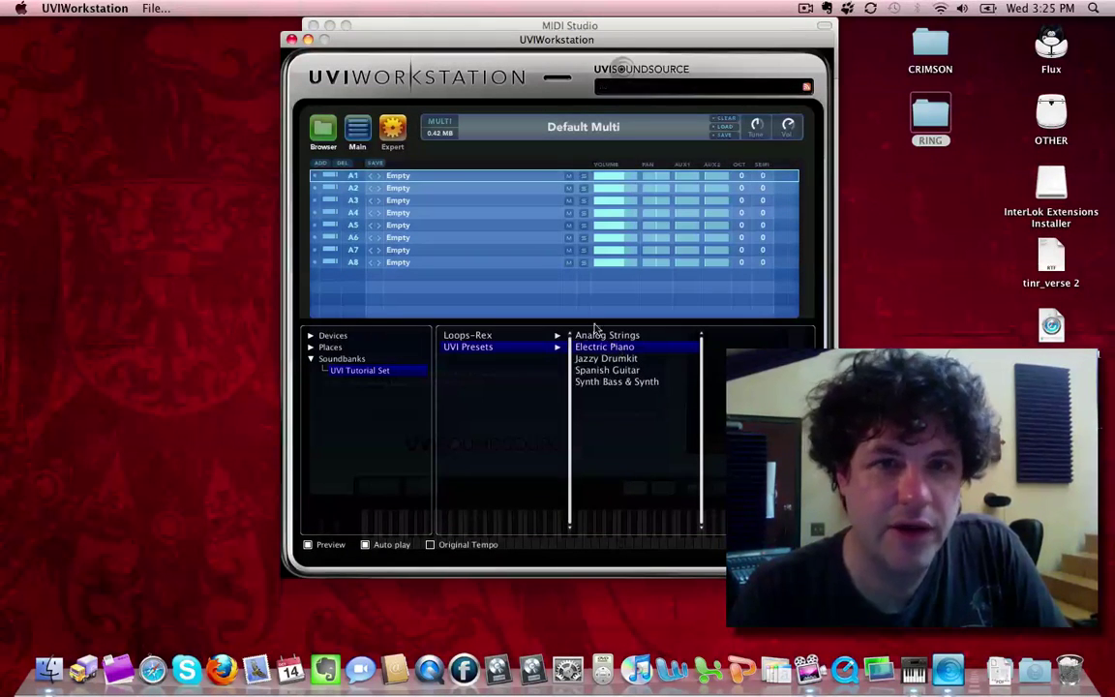
# - In Audio and MIDI Settings, set Port A's MIDI input to IAC Driver UVI – IAC
pyautogui.click(147, 8)
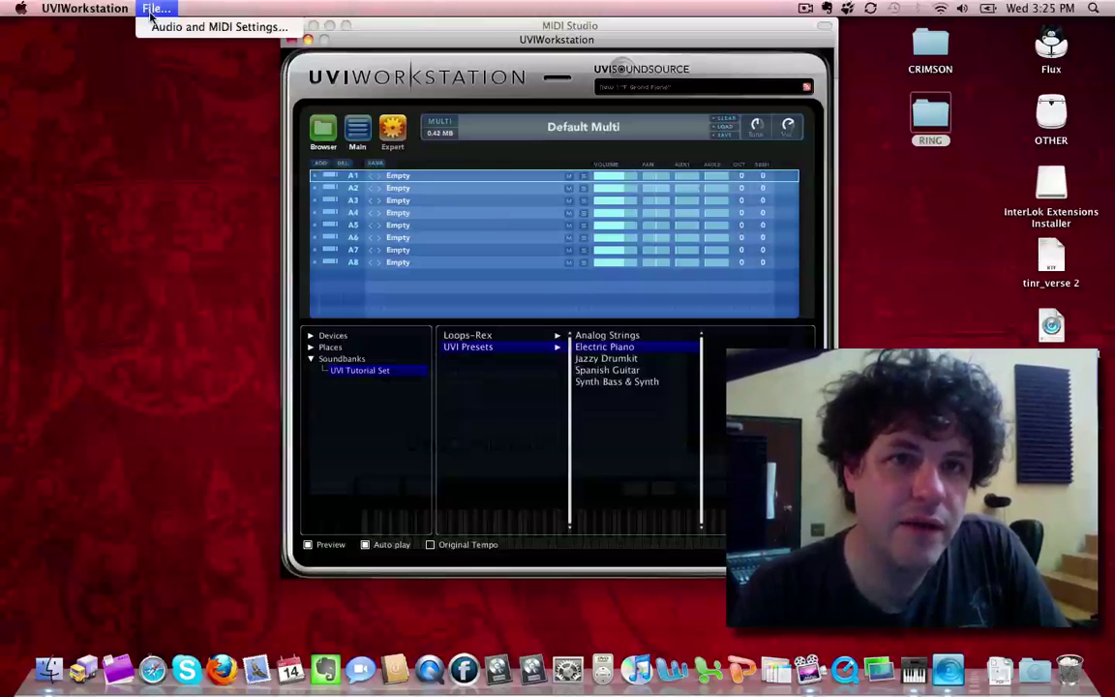
pyautogui.click(174, 27)
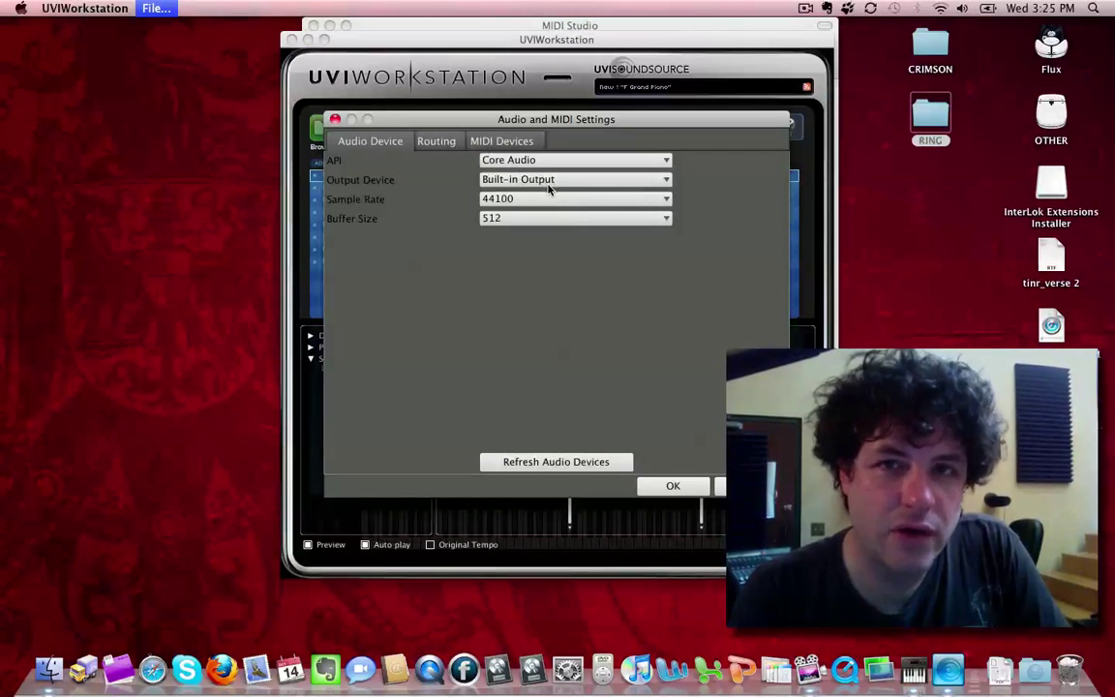
pyautogui.click(428, 143)
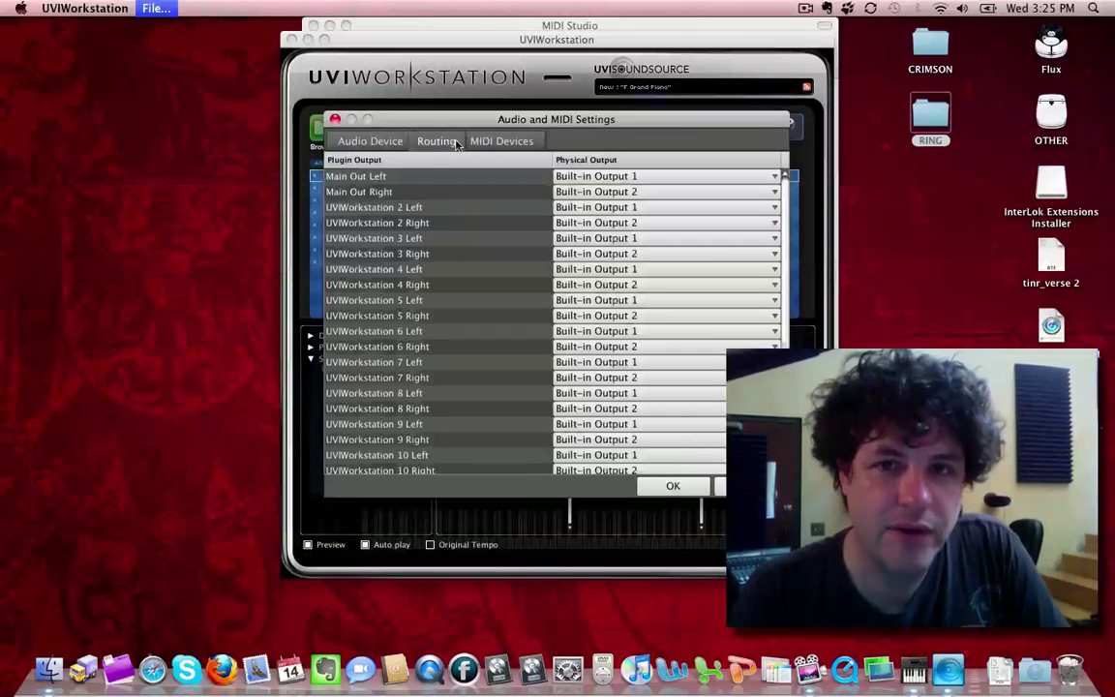
pyautogui.click(502, 141)
pyautogui.click(689, 178)
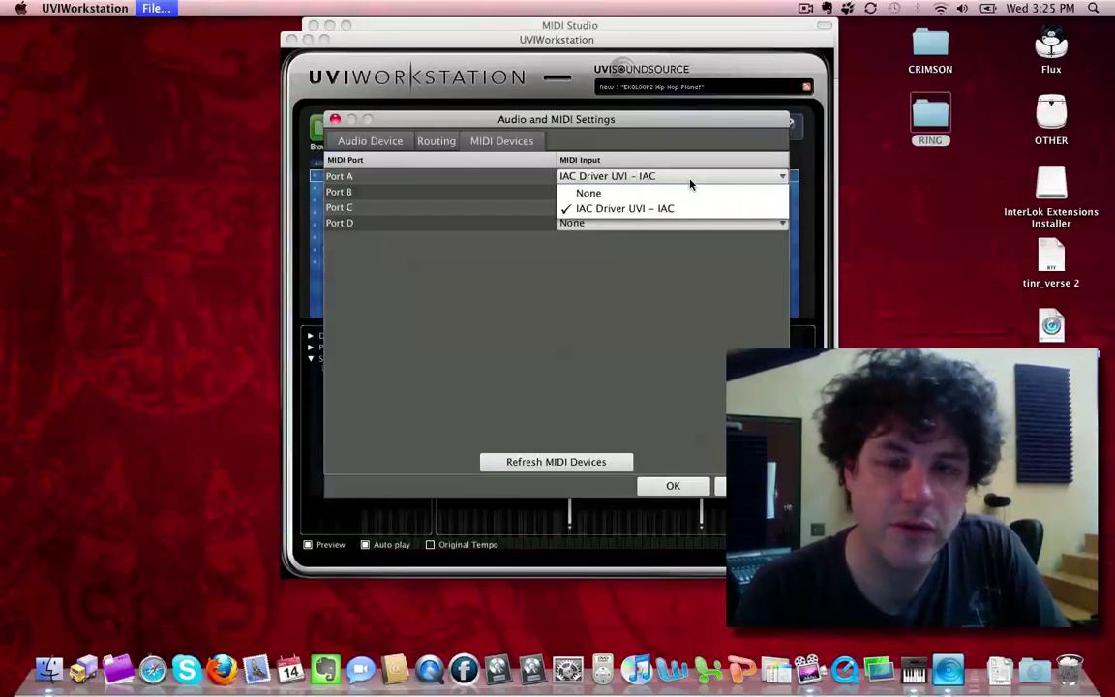
pyautogui.click(640, 208)
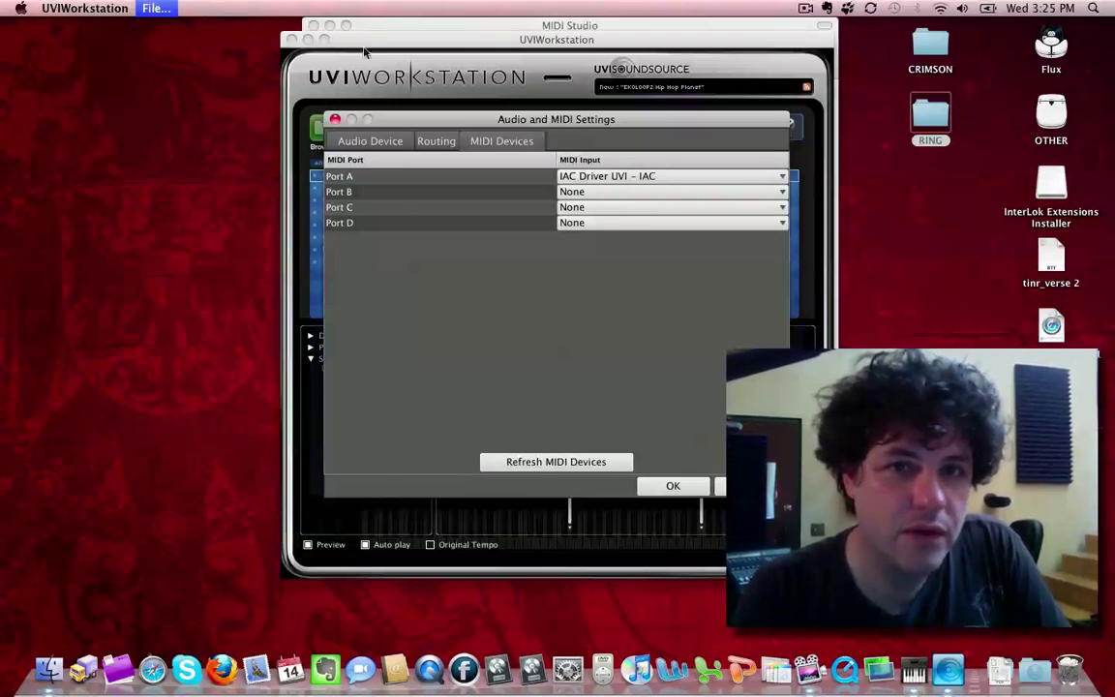
pyautogui.press('Return')
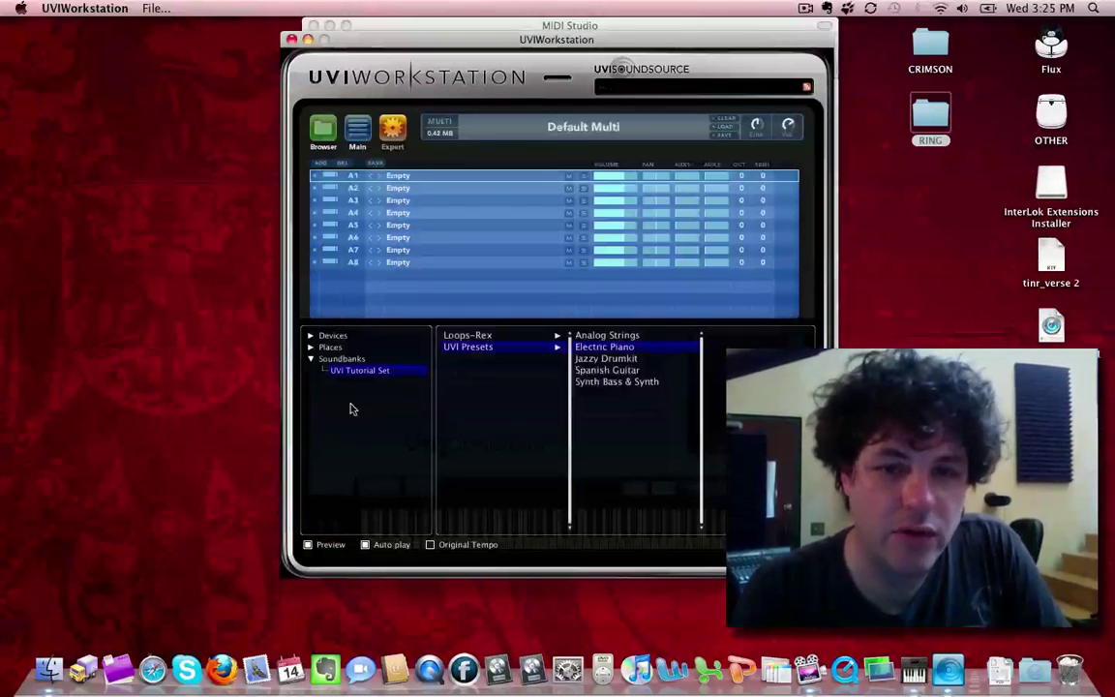
# - Close Logic's Test project without saving and bring up the New template chooser
pyautogui.click(498, 662)
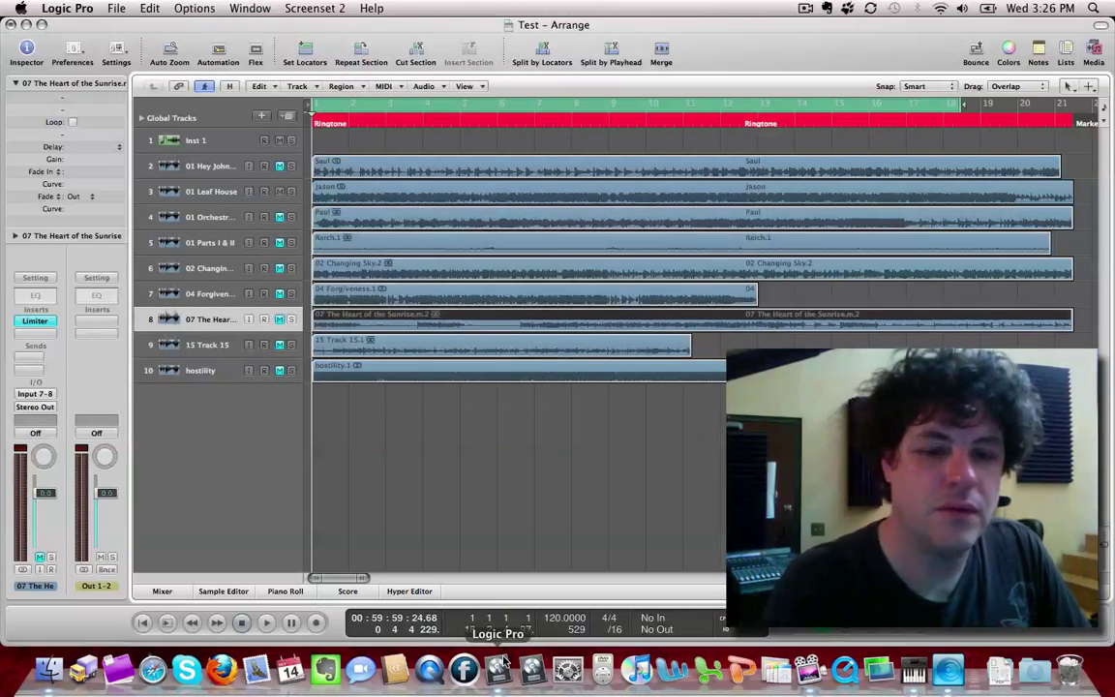
pyautogui.press('super+q')
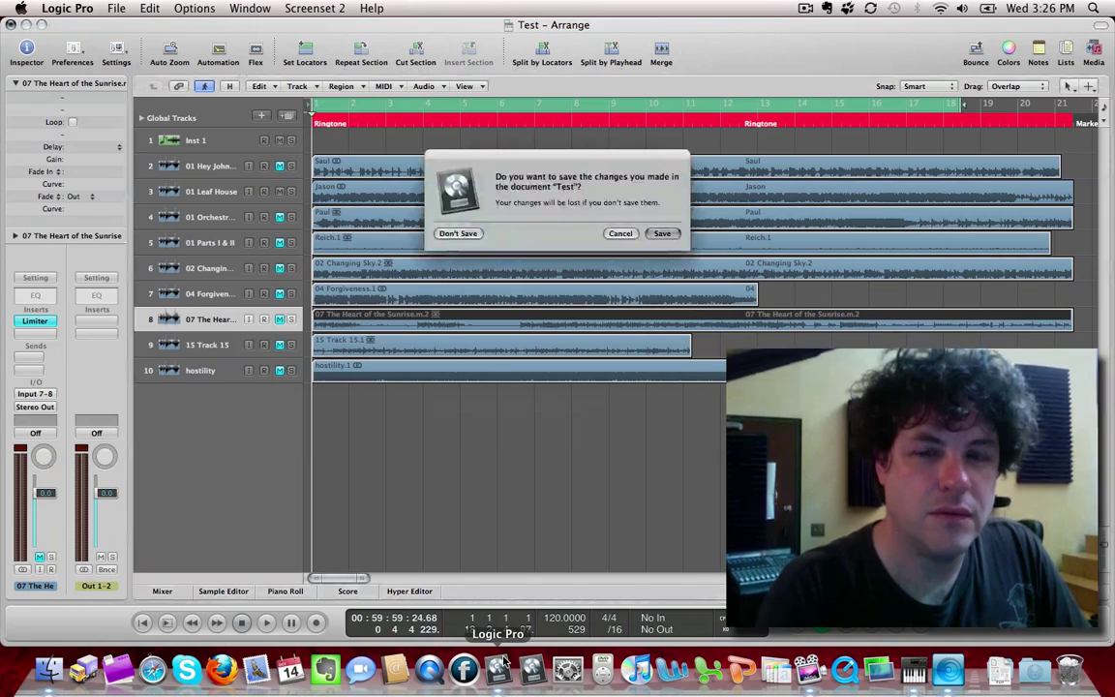
pyautogui.click(469, 234)
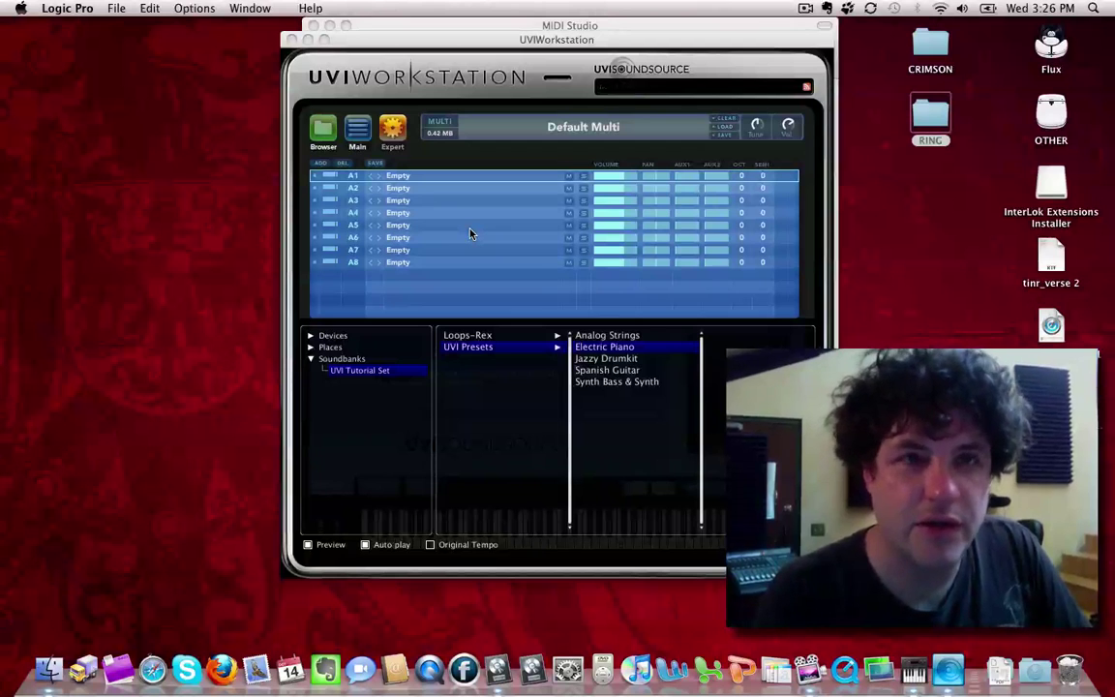
pyautogui.press('super+n')
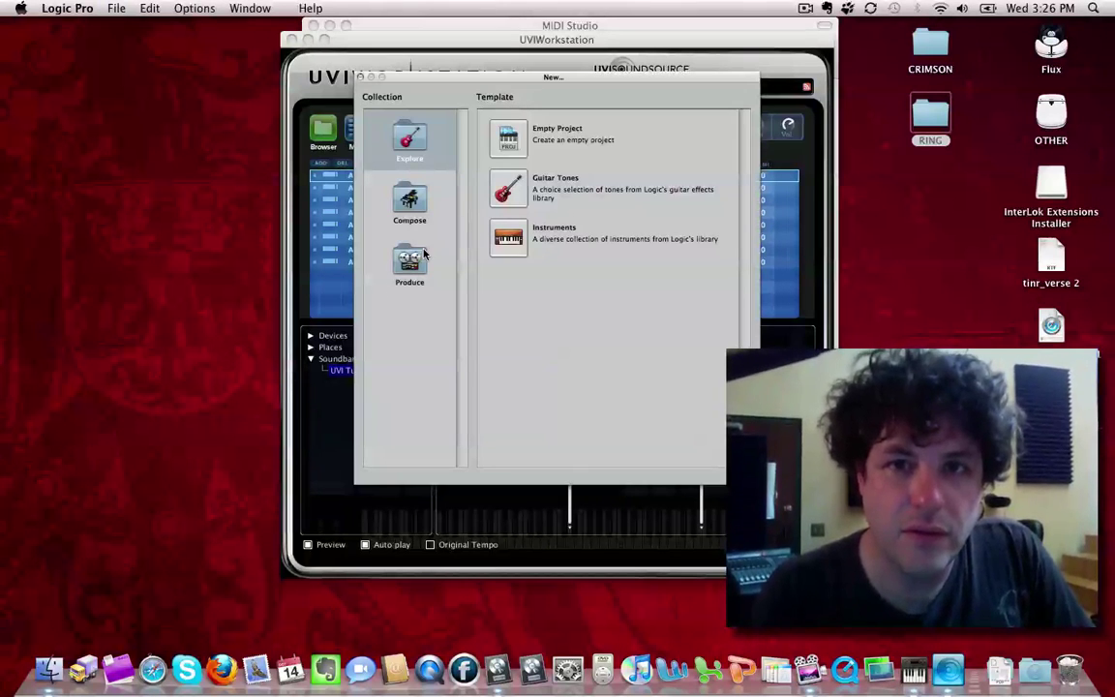
# - Create an empty project with an external MIDI track on IAC Driver UVI channel 1
pyautogui.doubleClick(507, 136)
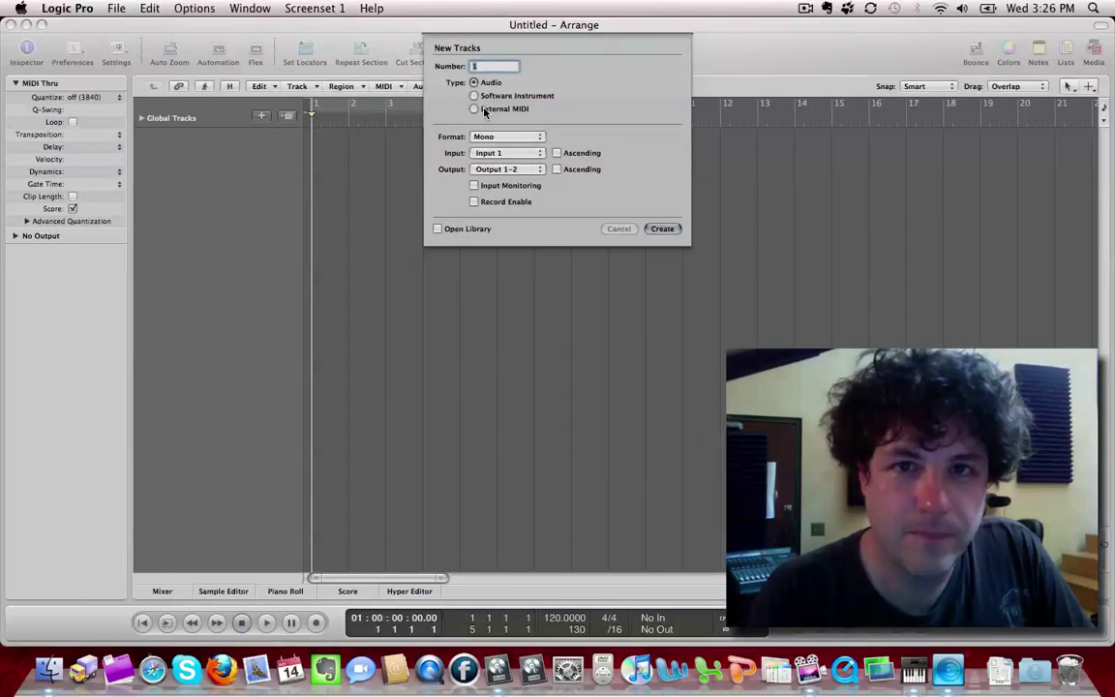
pyautogui.click(474, 108)
pyautogui.click(662, 137)
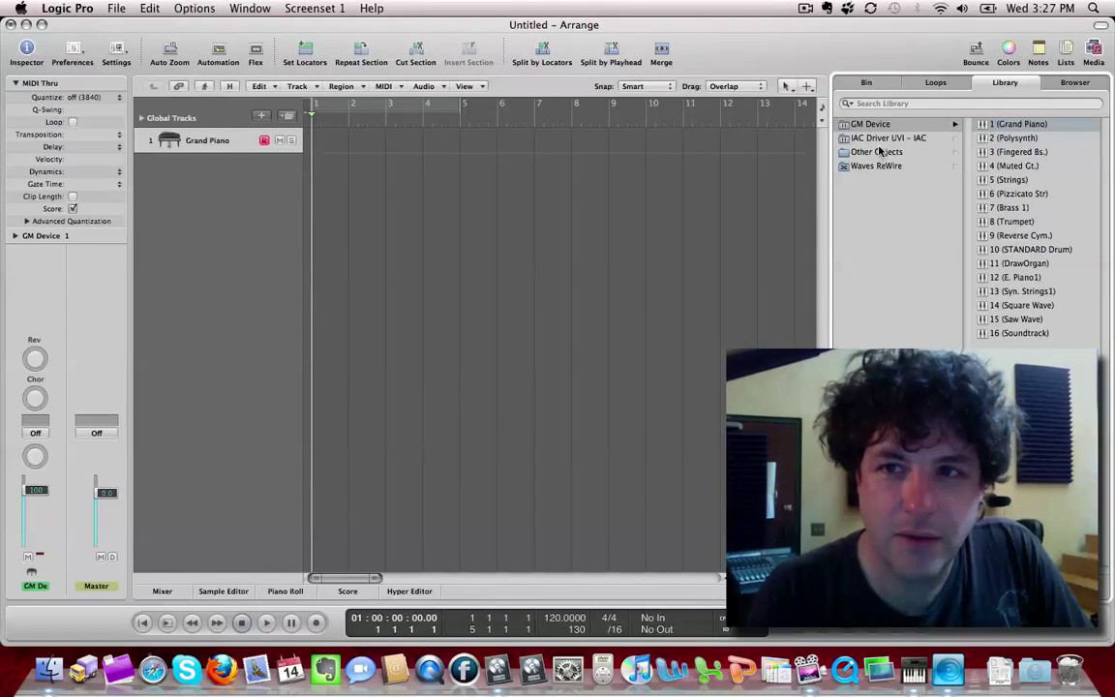
pyautogui.click(883, 138)
pyautogui.click(1029, 126)
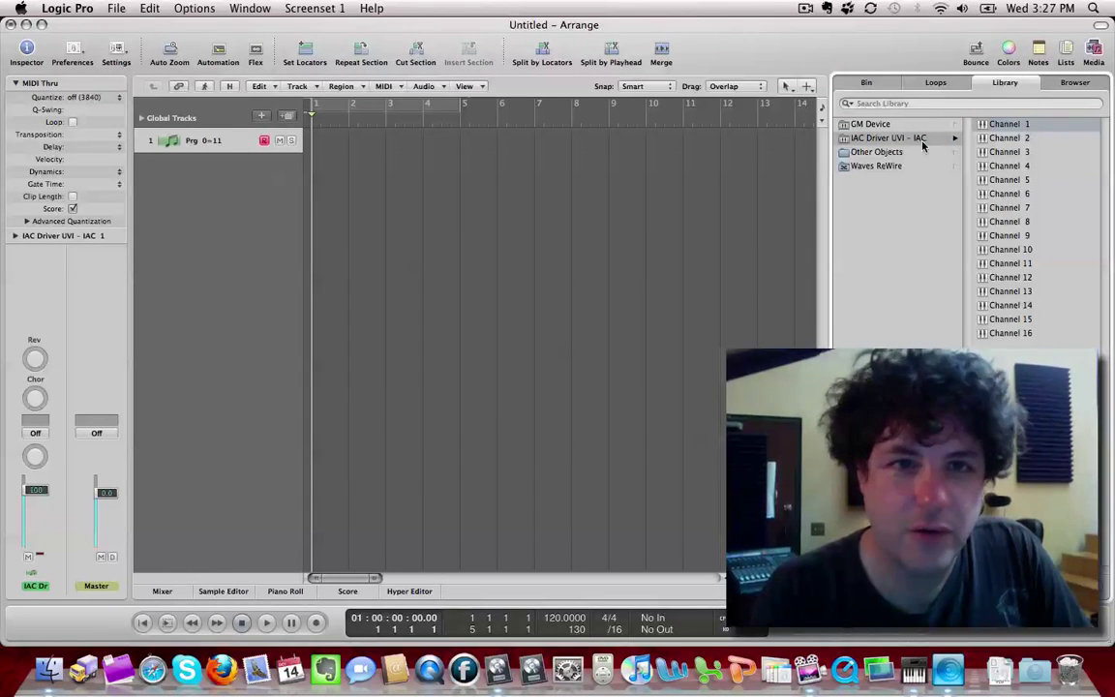
# - Add three more IAC MIDI tracks and test-play track 1 using Musical Typing
pyautogui.press('super+d')
pyautogui.press('super+d')
pyautogui.press('super+d')
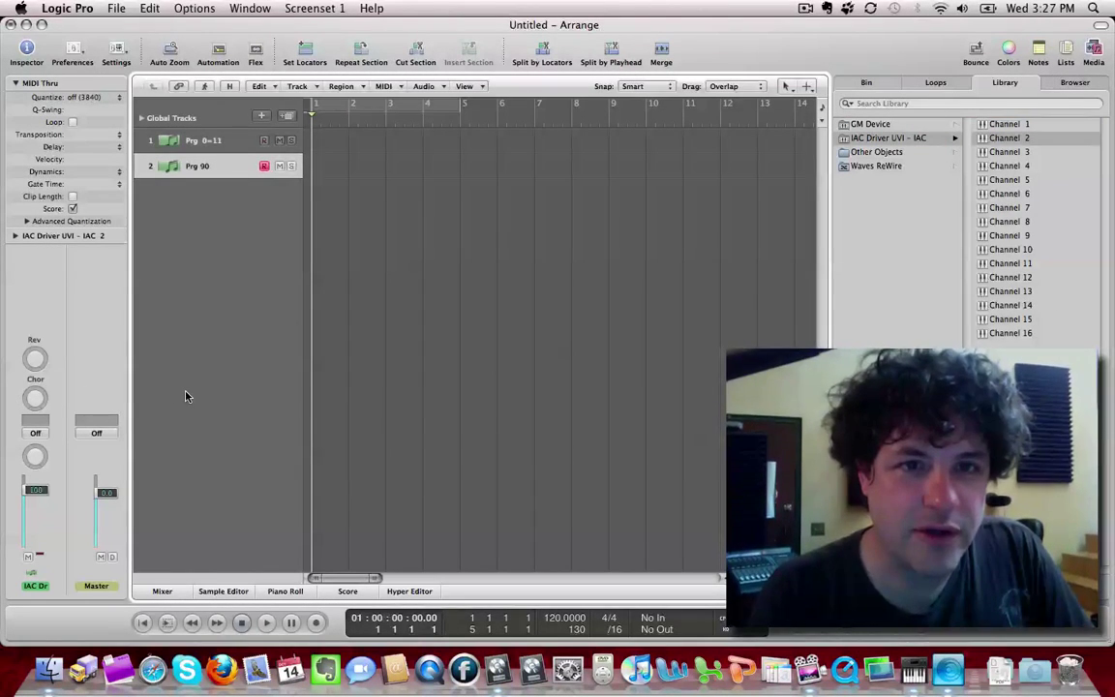
pyautogui.click(199, 145)
pyautogui.press('super+k')
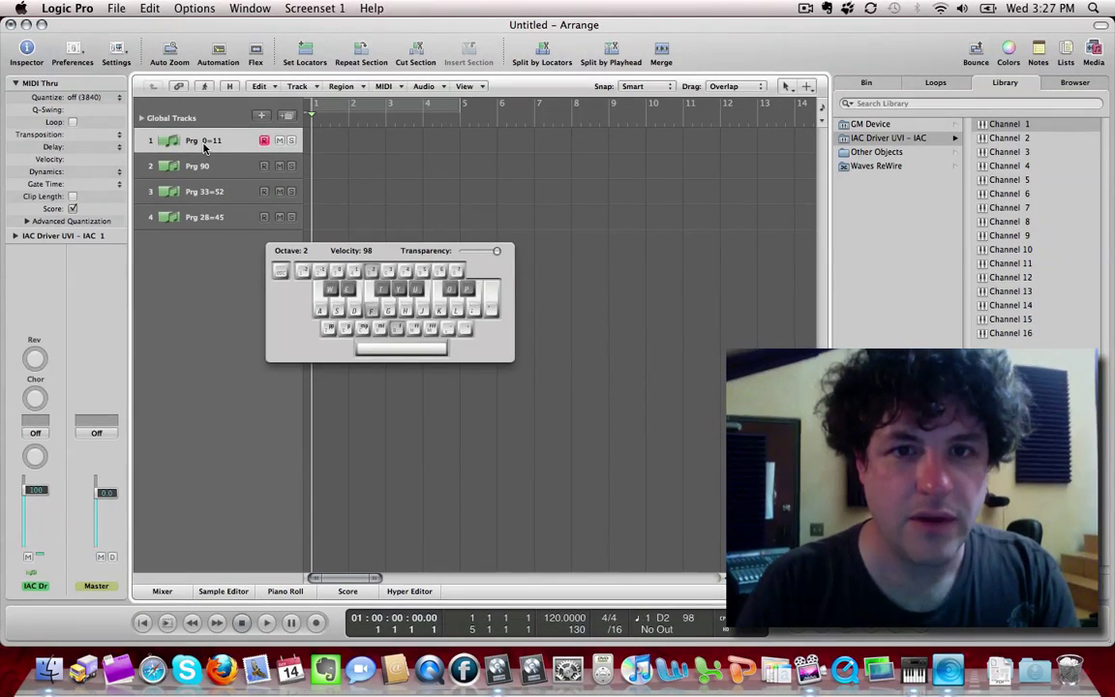
pyautogui.press('s')
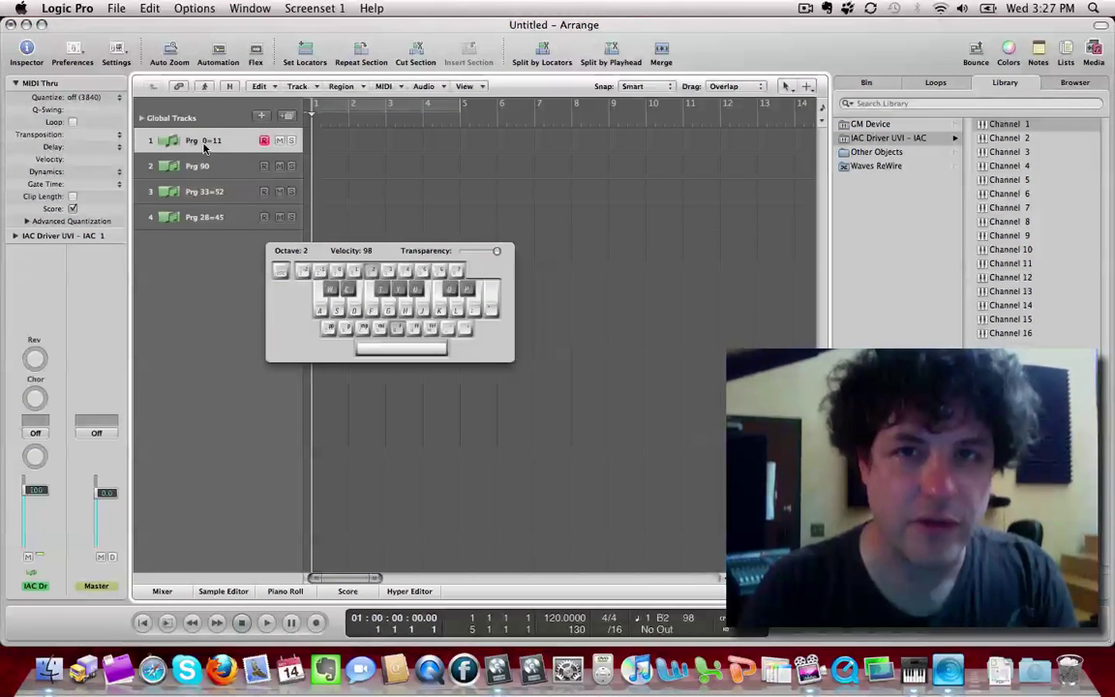
pyautogui.press('k')
pyautogui.press('super+Tab')
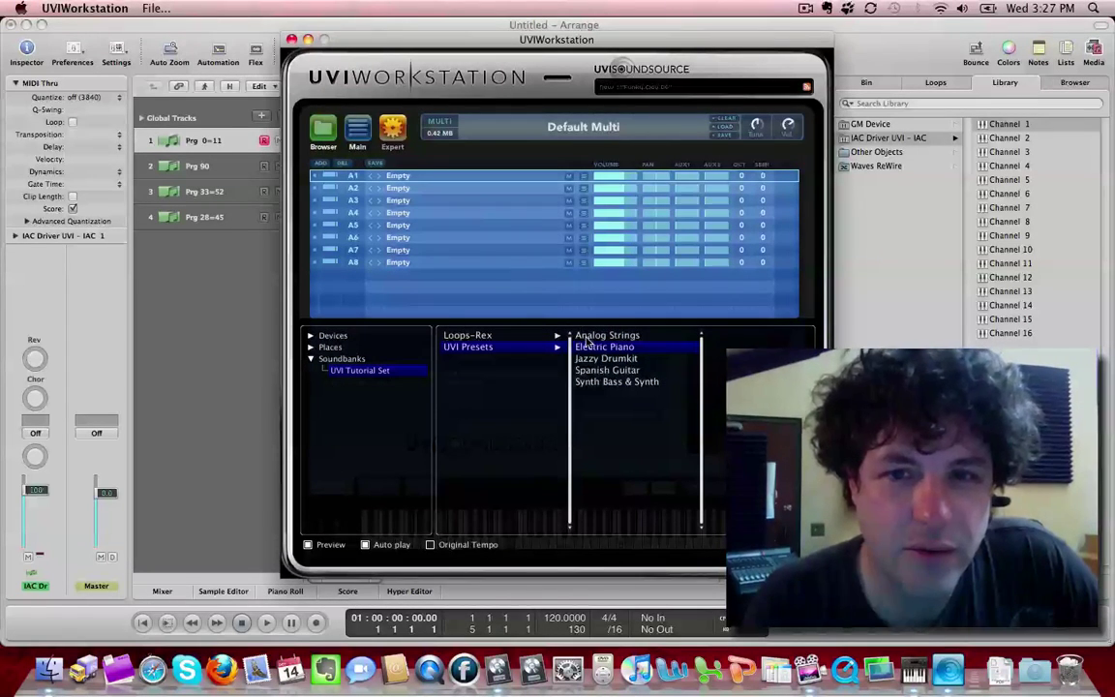
# - Load the Electric Piano preset into part A1, then bring Logic Pro back to the front
pyautogui.moveTo(592, 348); pyautogui.dragTo(429, 178)
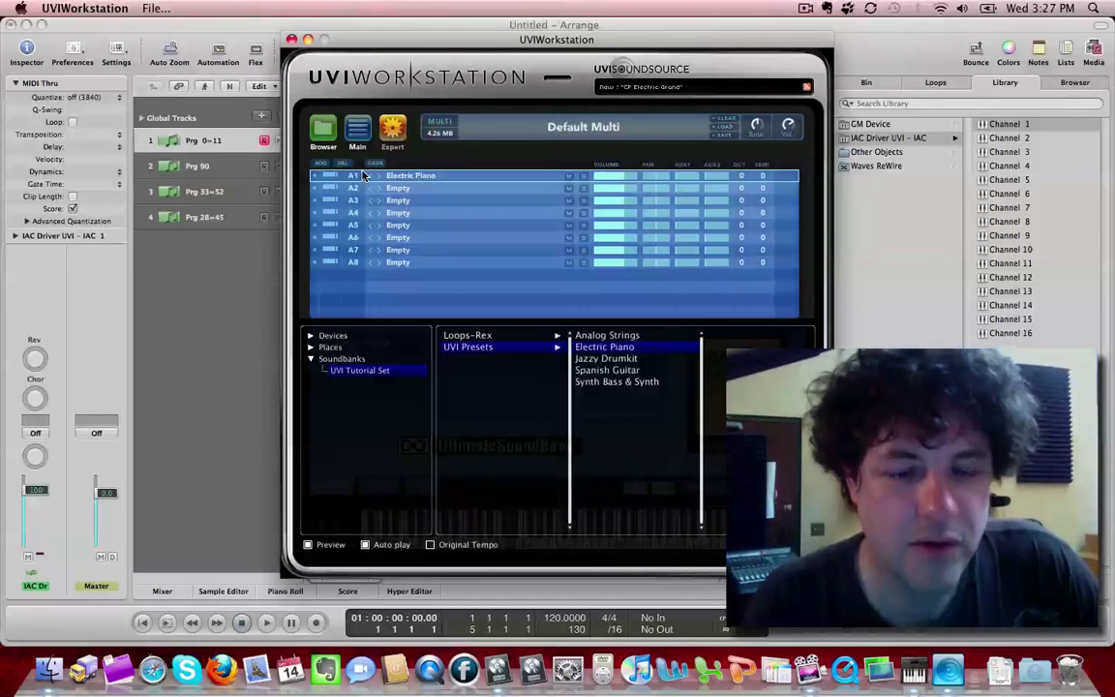
pyautogui.click(178, 341)
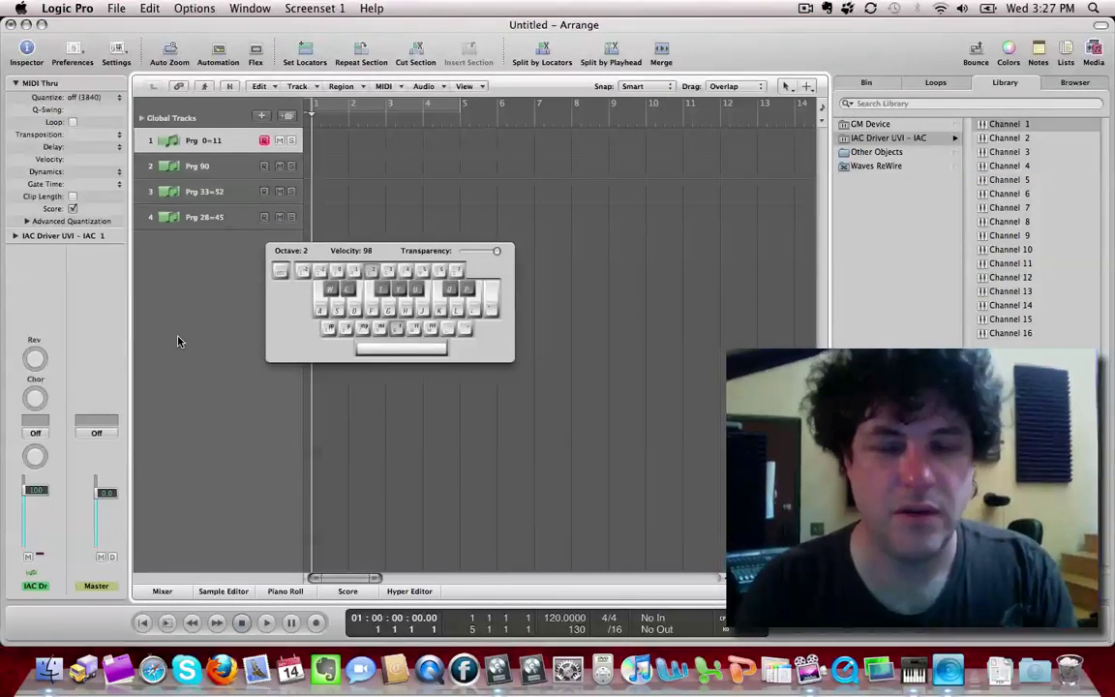
# - Play a few test notes through the track, then close Musical Typing
pyautogui.press('s')
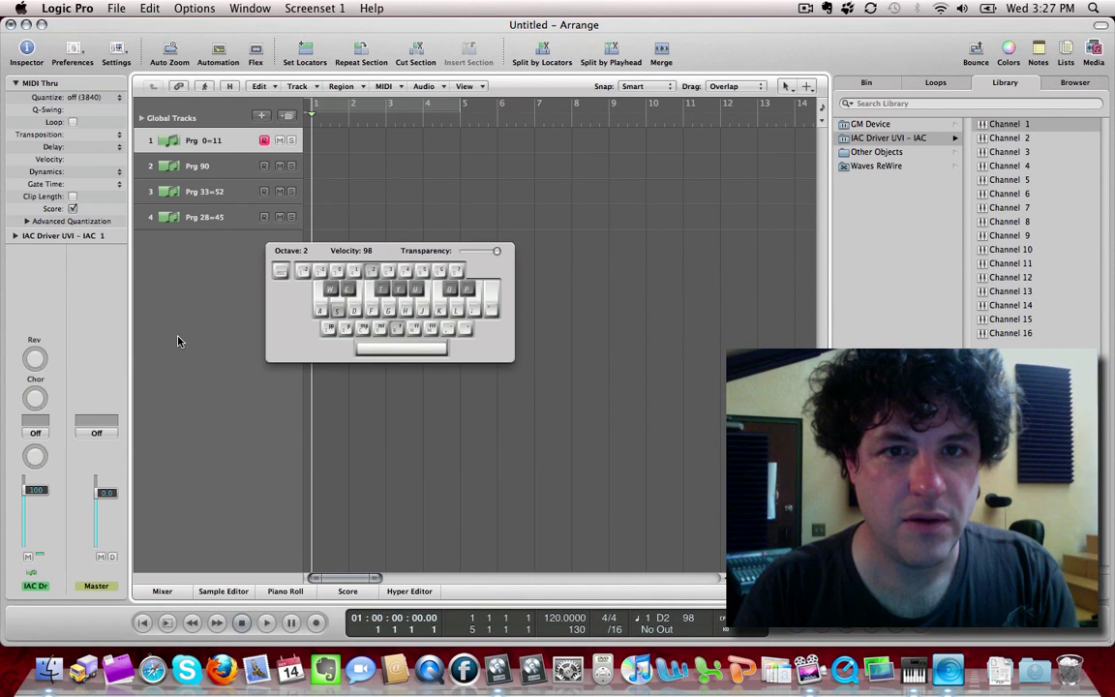
pyautogui.press('3')
pyautogui.press('7')
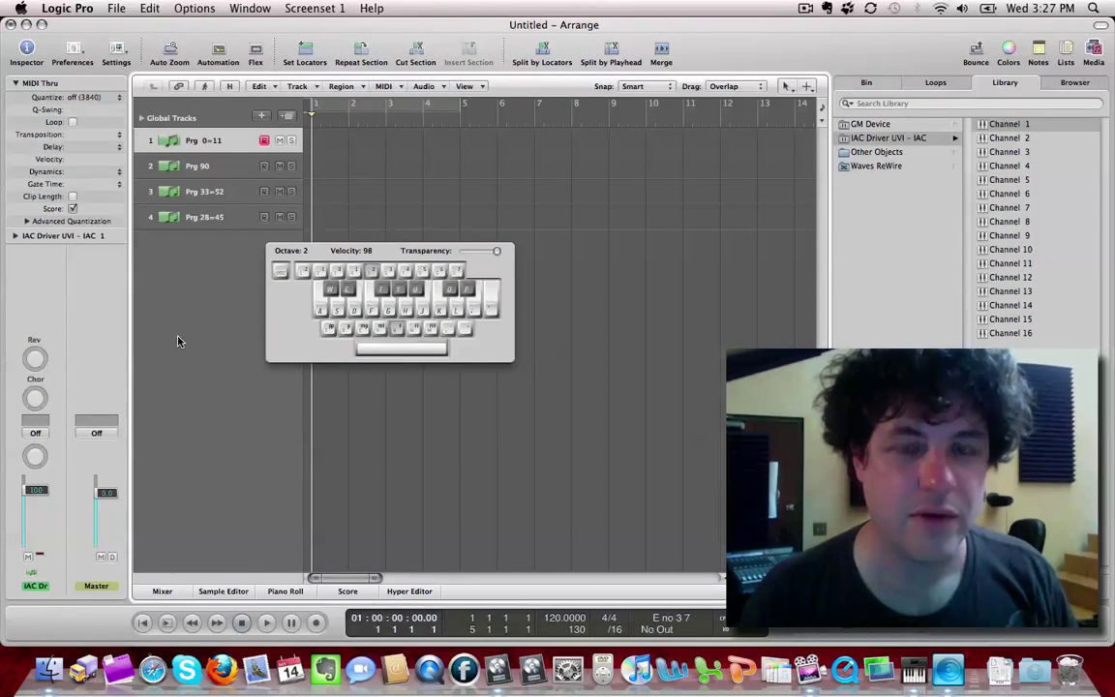
pyautogui.press('super+k')
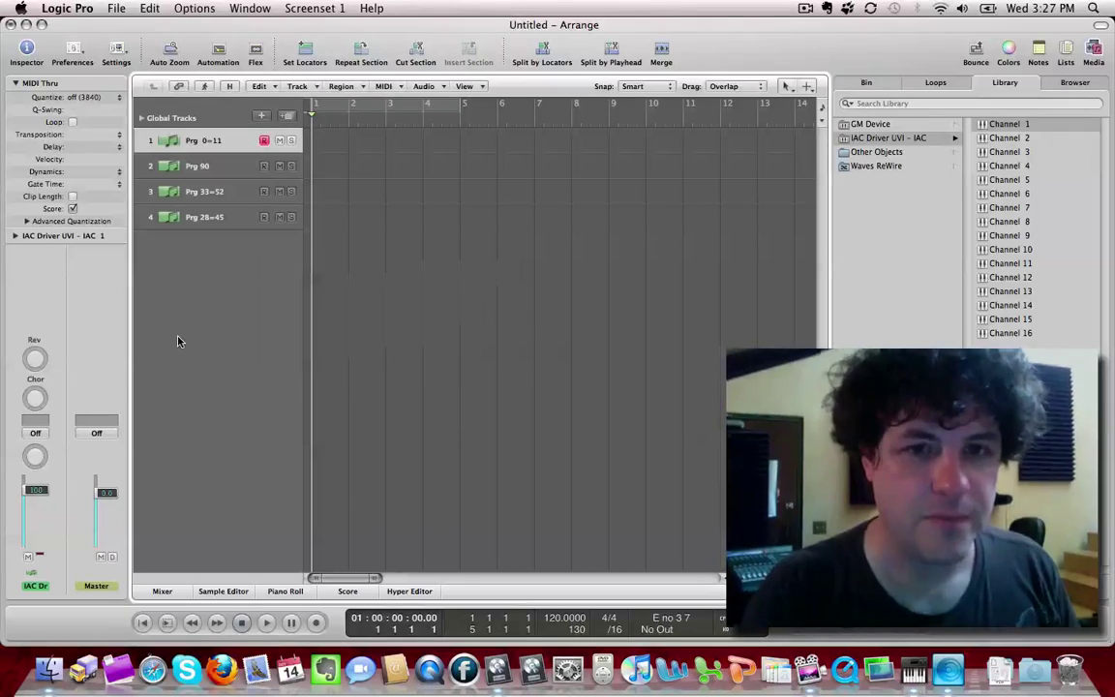
# - In the Environment's Click & Ports layer, cable Physical Input's Sum output to Input Notes
pyautogui.press('8')
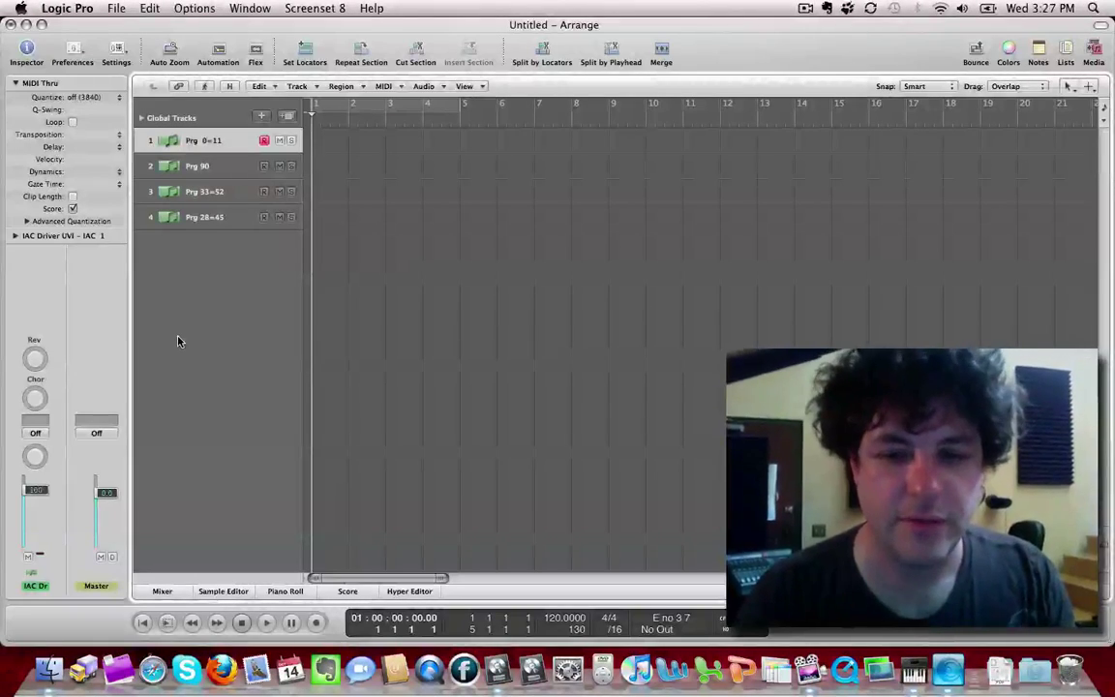
pyautogui.press('super+8')
pyautogui.click(121, 66)
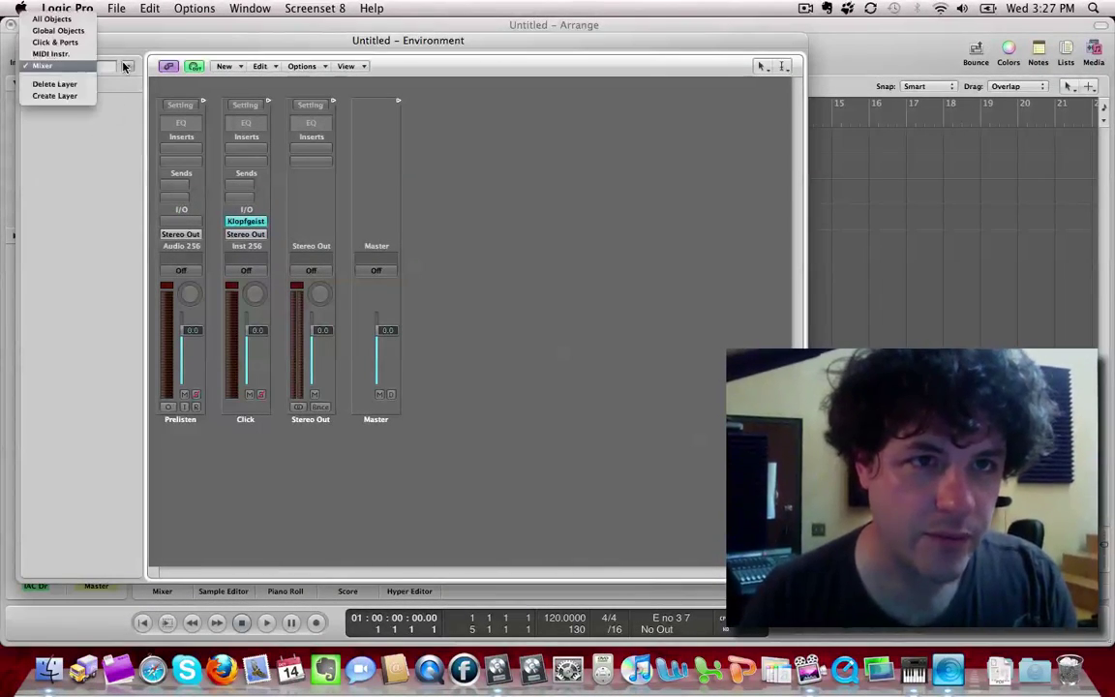
pyautogui.click(21, 45)
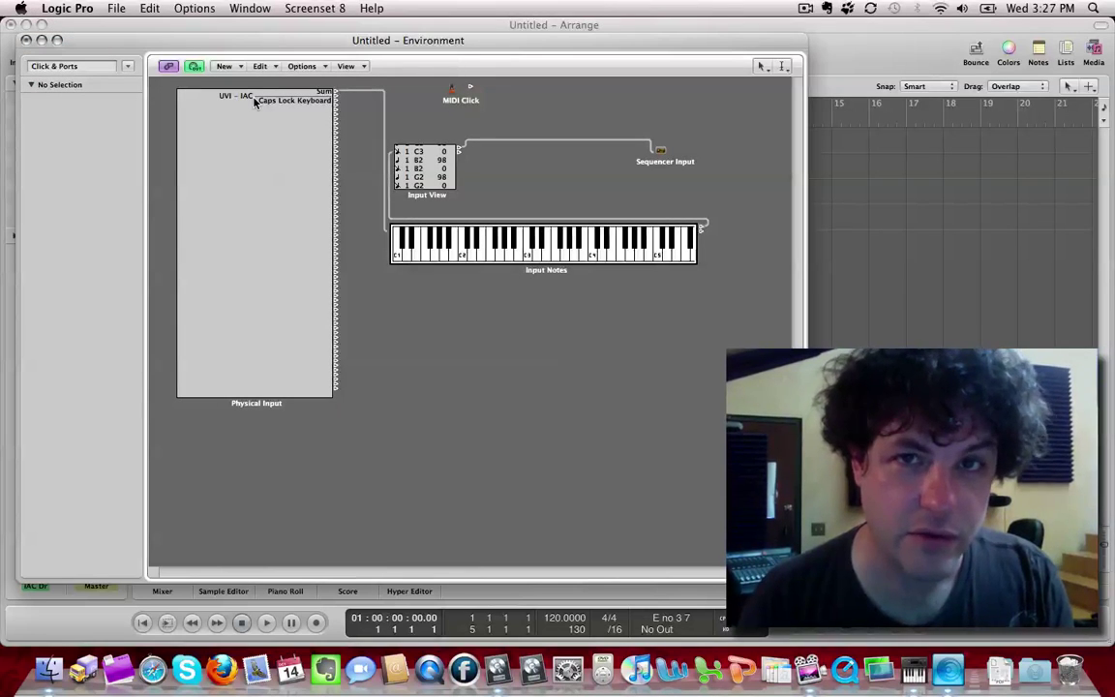
pyautogui.click(361, 92)
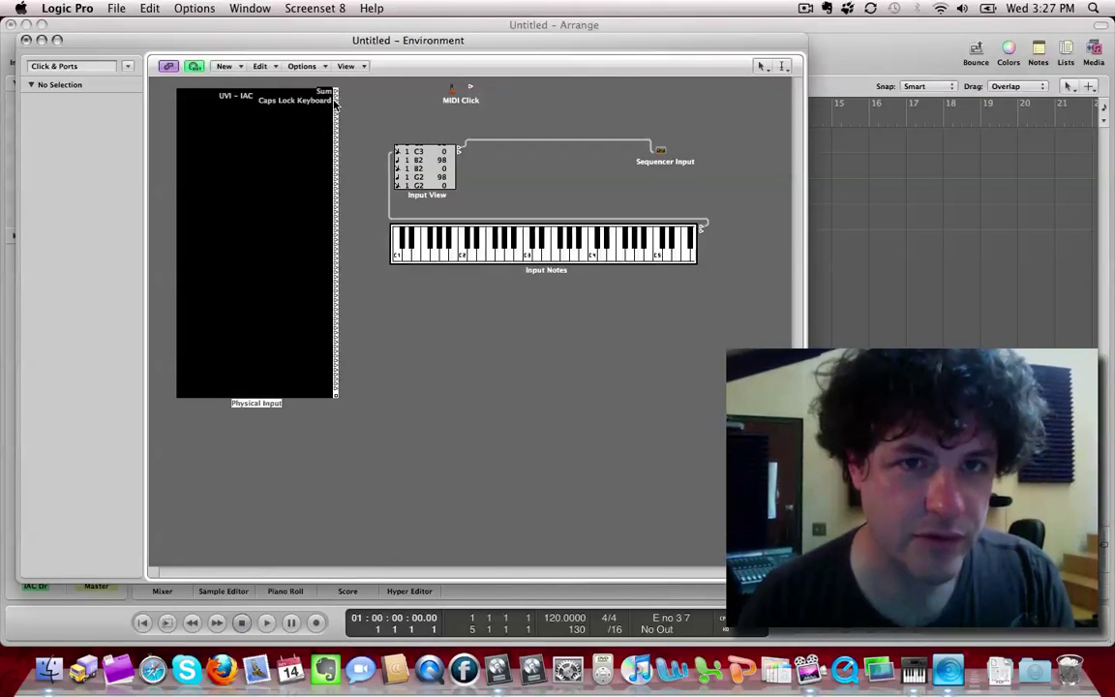
pyautogui.moveTo(335, 91); pyautogui.dragTo(463, 263)
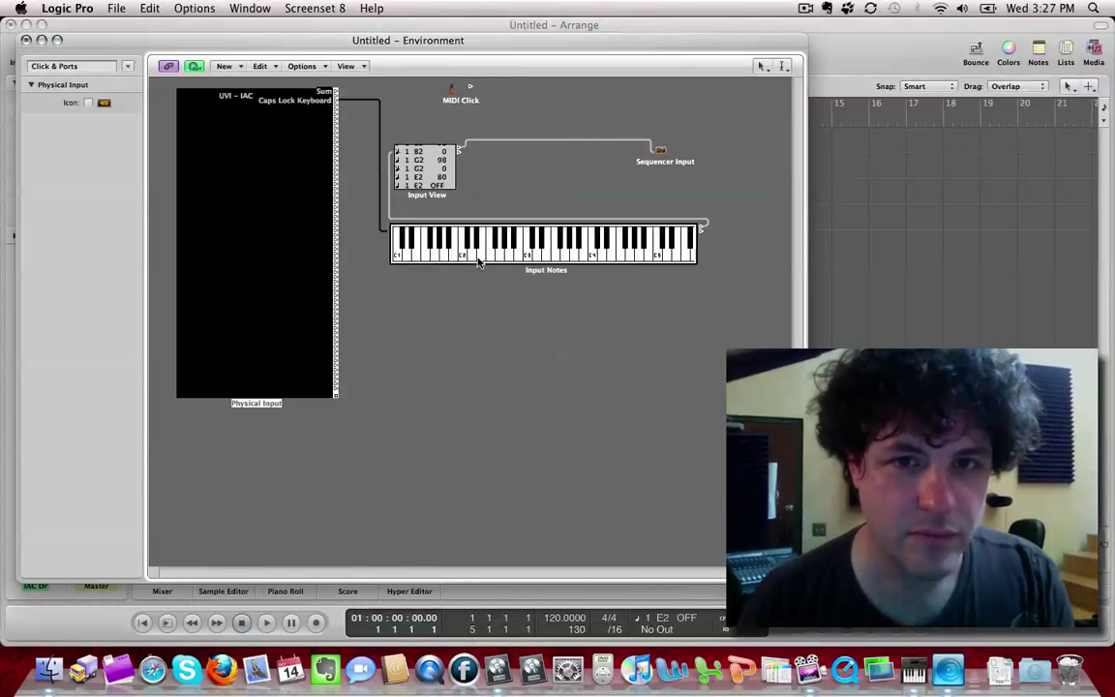
# - Play notes on the Input Notes keyboard, then return to the arrange screenset 1
pyautogui.click(503, 238)
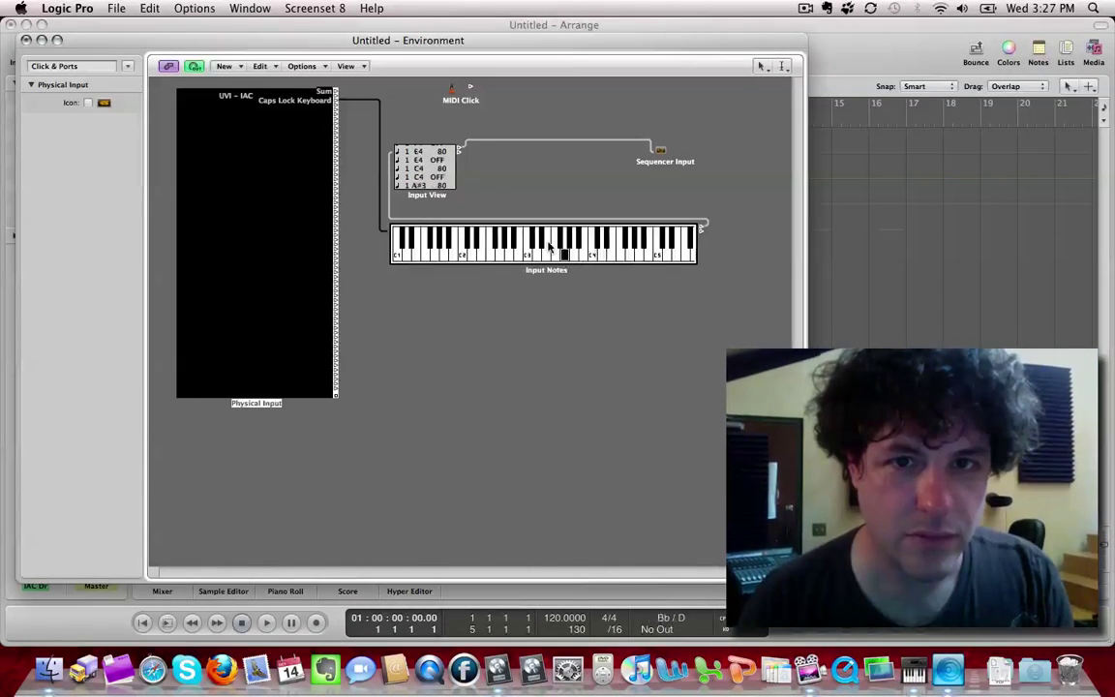
pyautogui.click(494, 237)
pyautogui.click(481, 249)
pyautogui.click(480, 250)
pyautogui.click(478, 244)
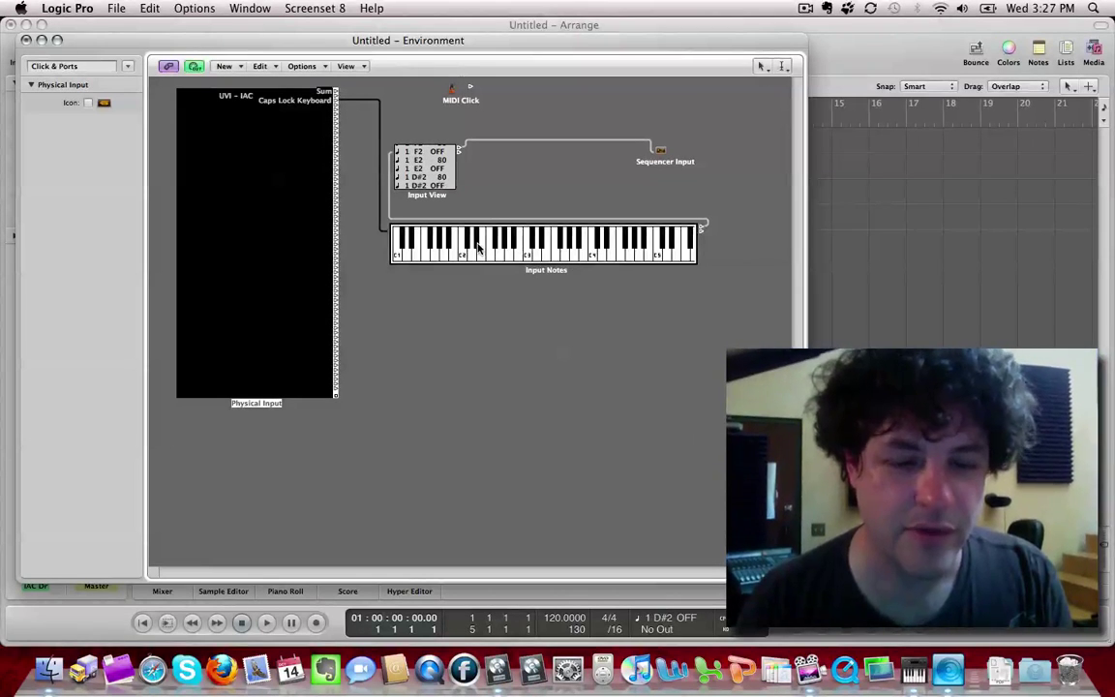
pyautogui.press('super+Tab')
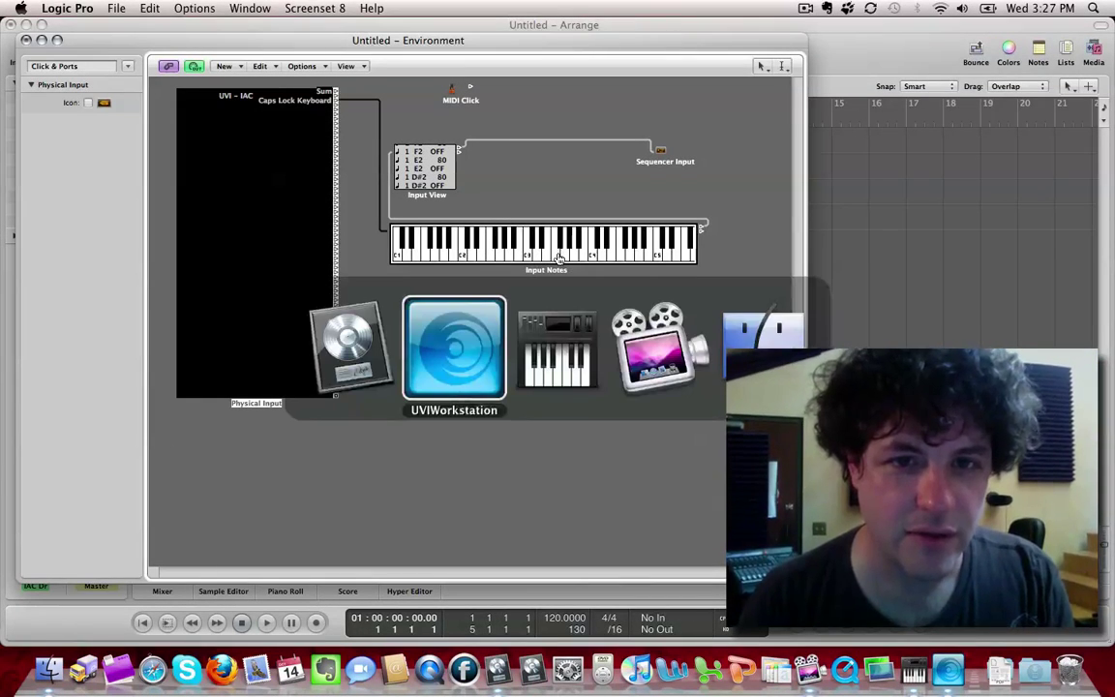
pyautogui.press('super+shift+Tab')
pyautogui.press('1')
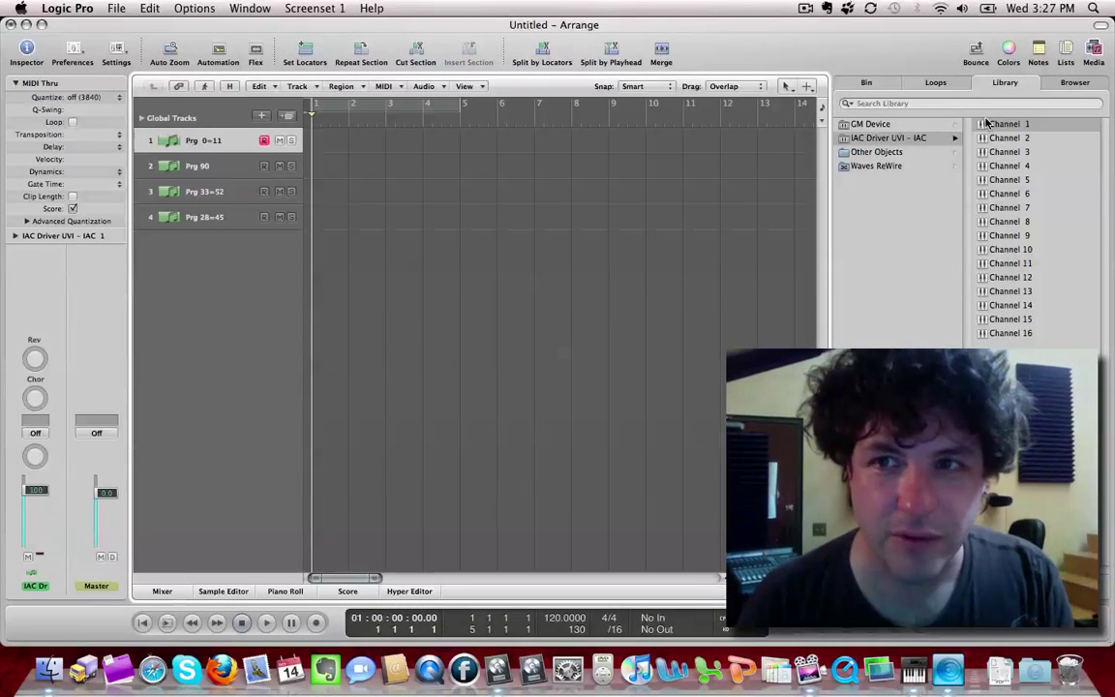
# - Bring UVI Workstation, with Electric Piano on part A1, in front of Logic Pro
pyautogui.press('super+Tab')
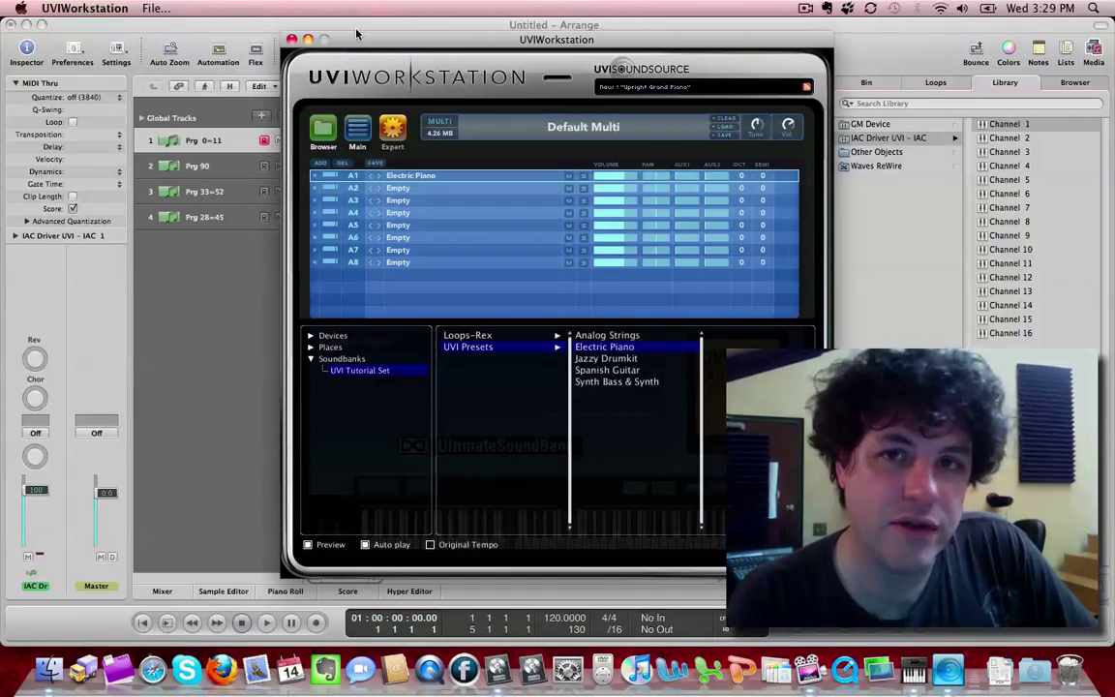
# - Close the UVI window and open Logic's Audio preferences, keeping Built-in Input as the input device
pyautogui.click(291, 39)
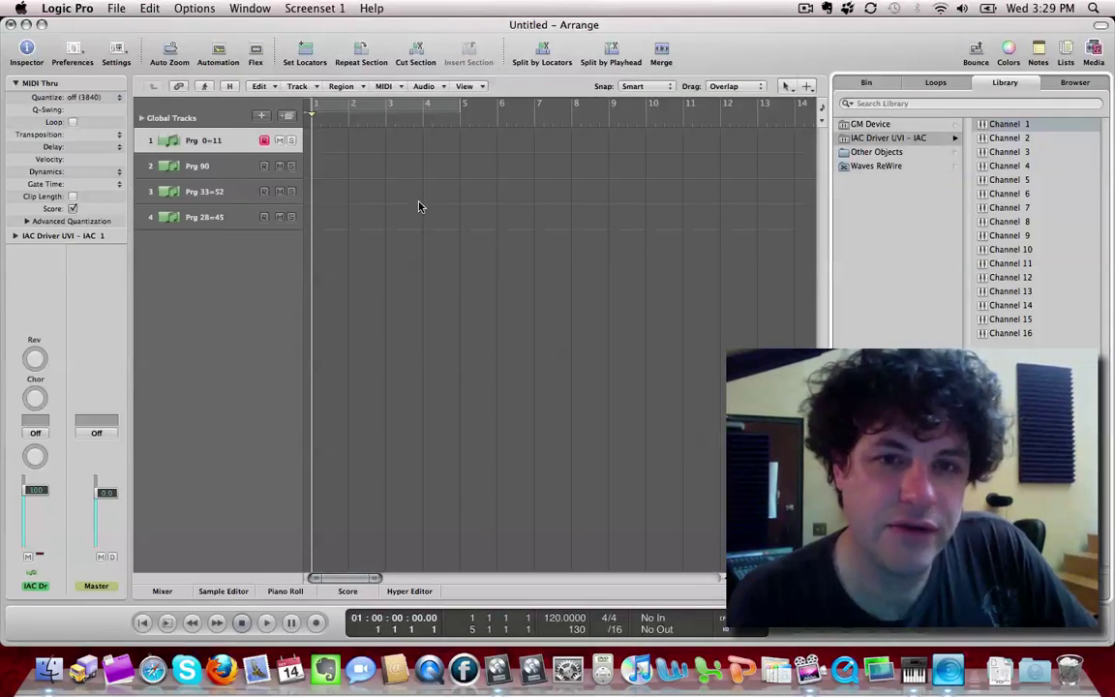
pyautogui.press('super+comma')
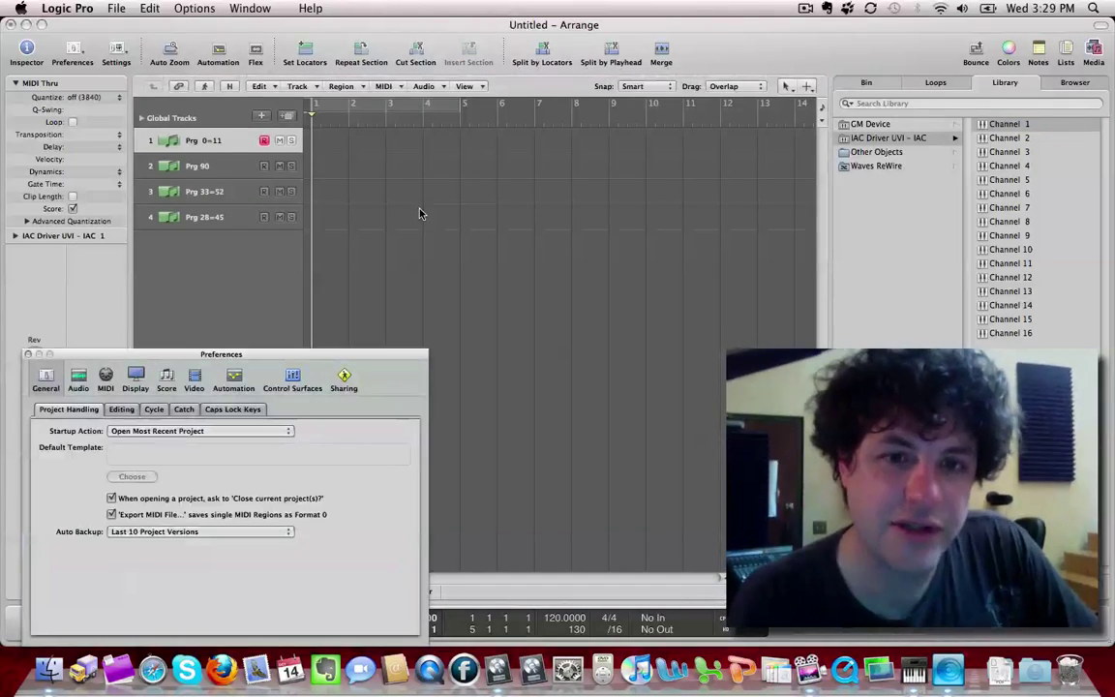
pyautogui.click(78, 378)
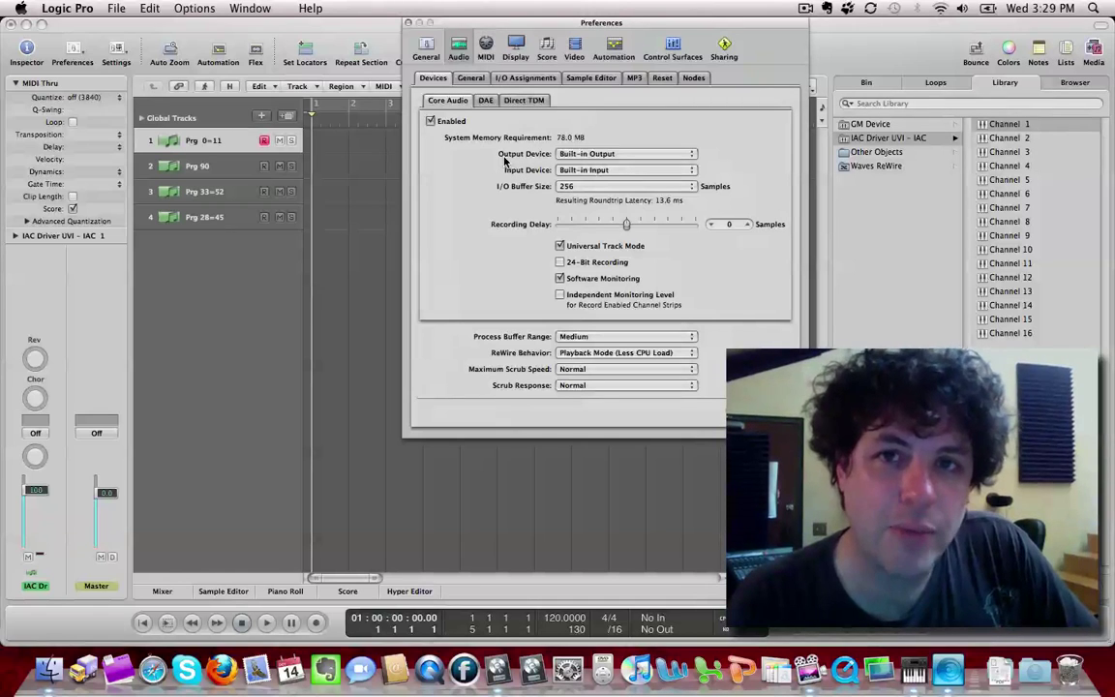
pyautogui.click(596, 170)
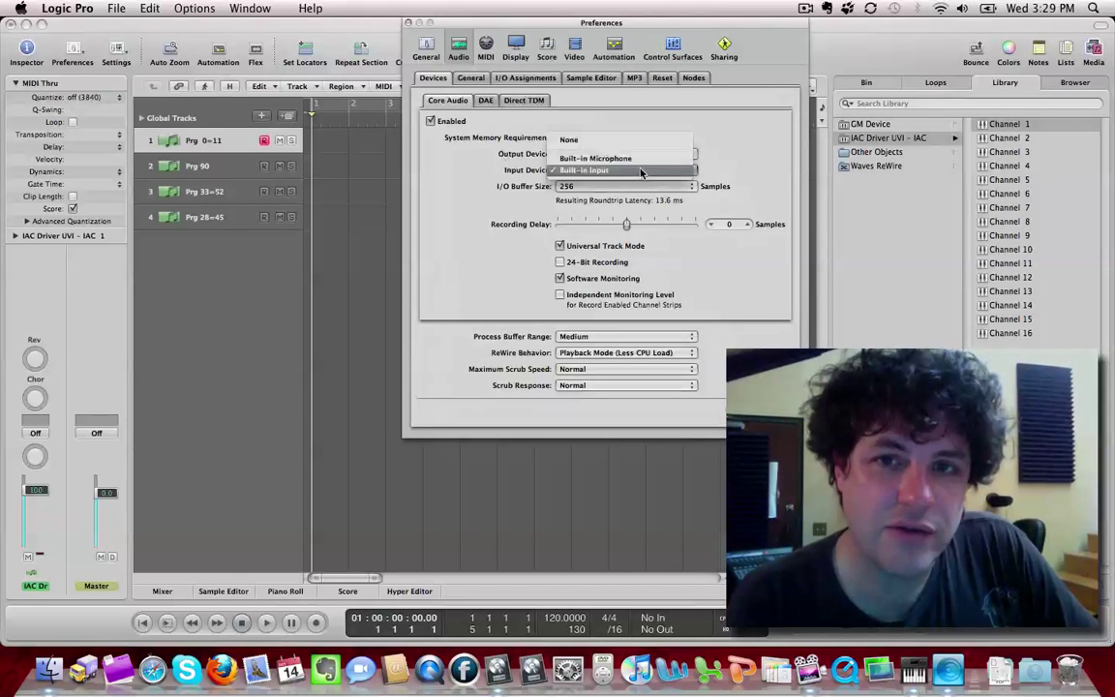
pyautogui.click(484, 225)
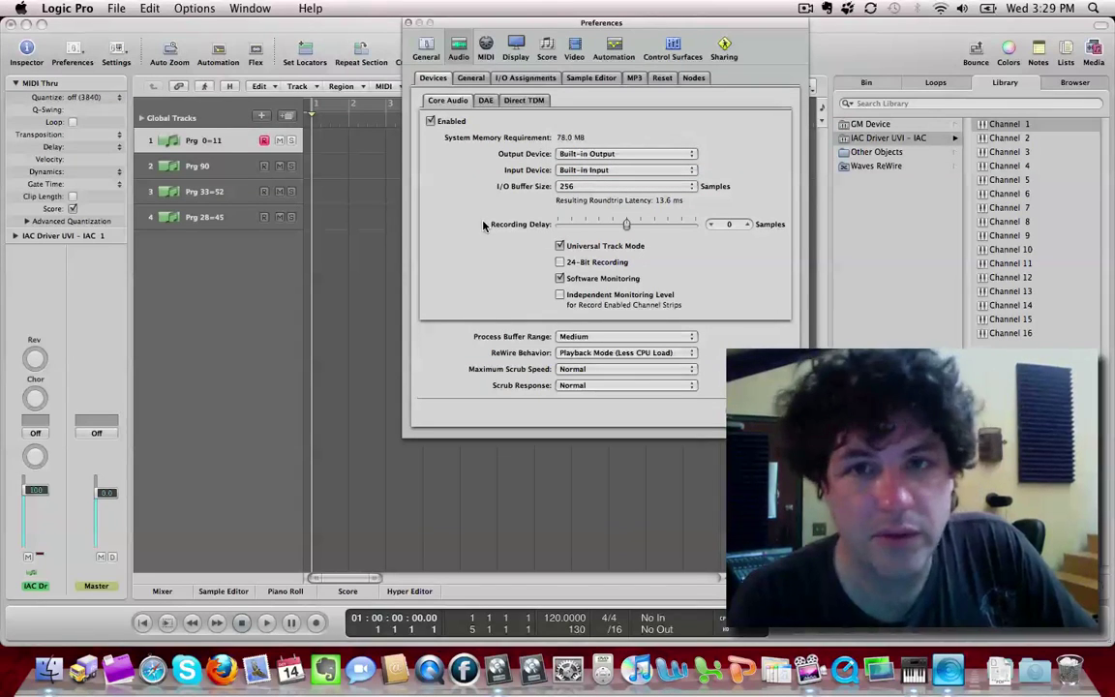